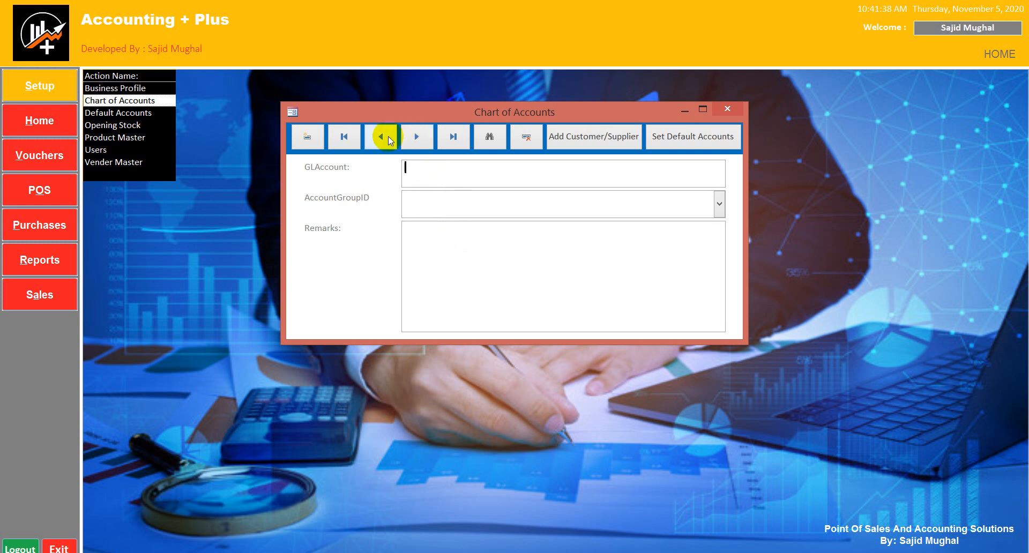
Look up the SalesTax account in the Chart of Accounts from Setup, then close the form
click(732, 109)
click(38, 118)
click(16, 123)
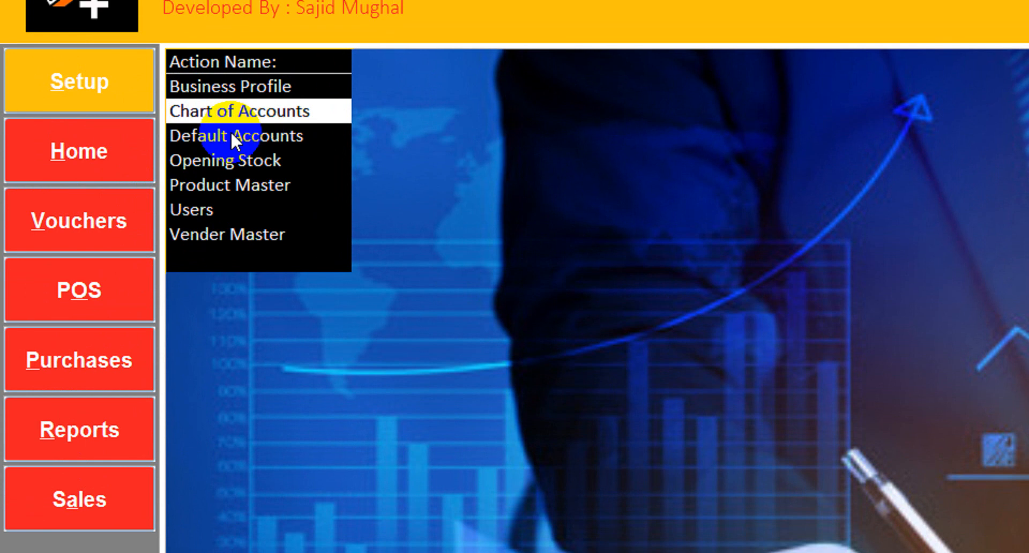
click(261, 128)
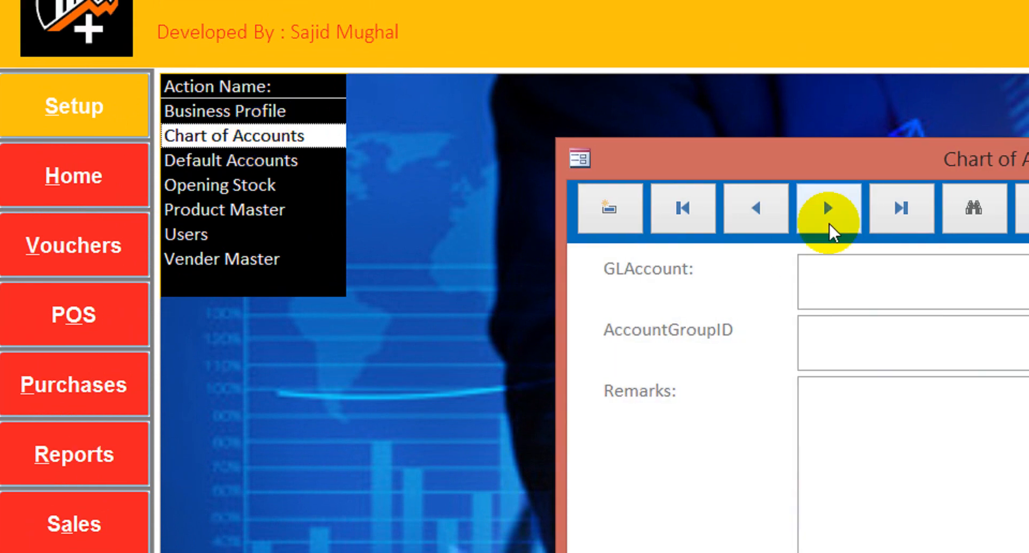
click(755, 220)
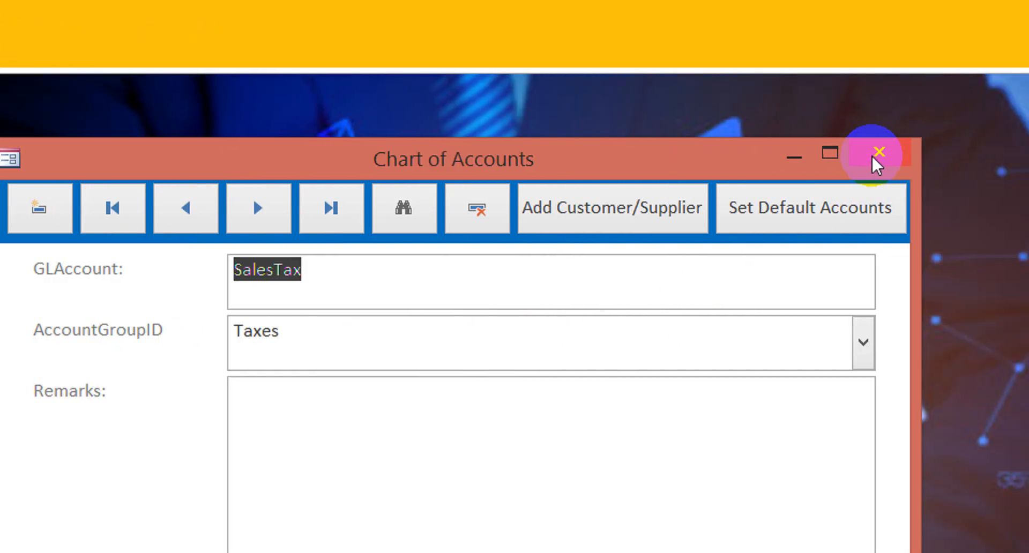
click(874, 155)
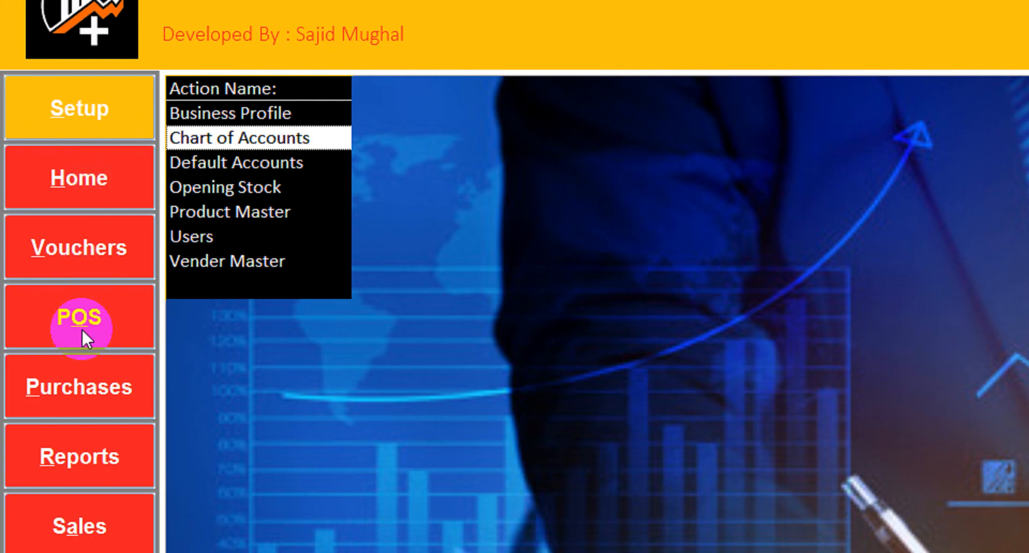
Start a new purchase bill with party bill number 44 and Purchase Stock as the purchase account
click(82, 376)
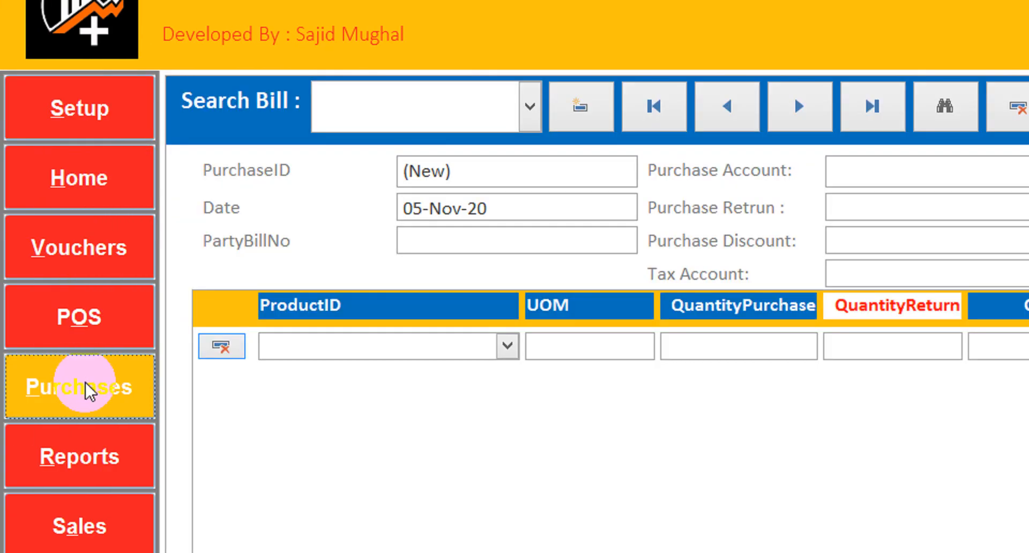
click(577, 108)
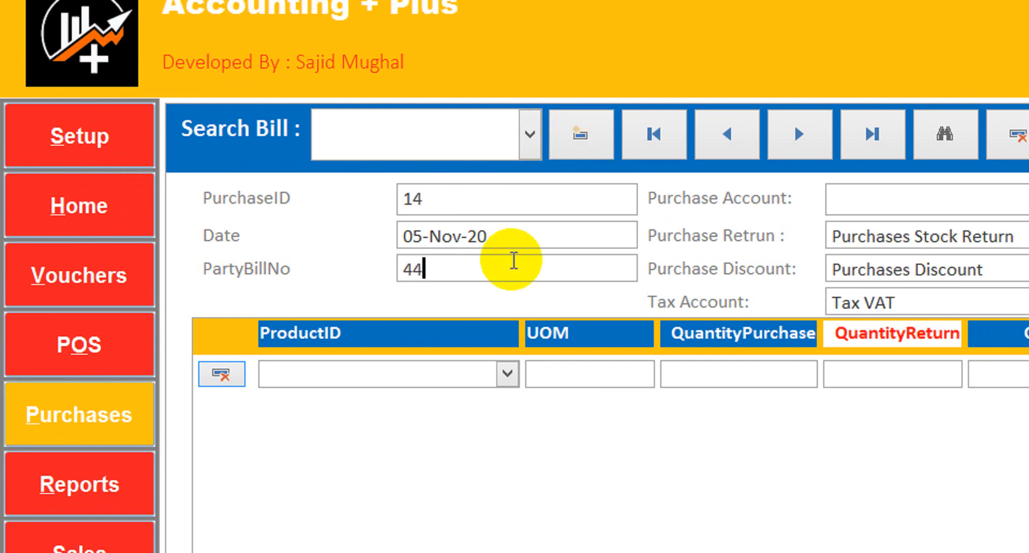
click(954, 203)
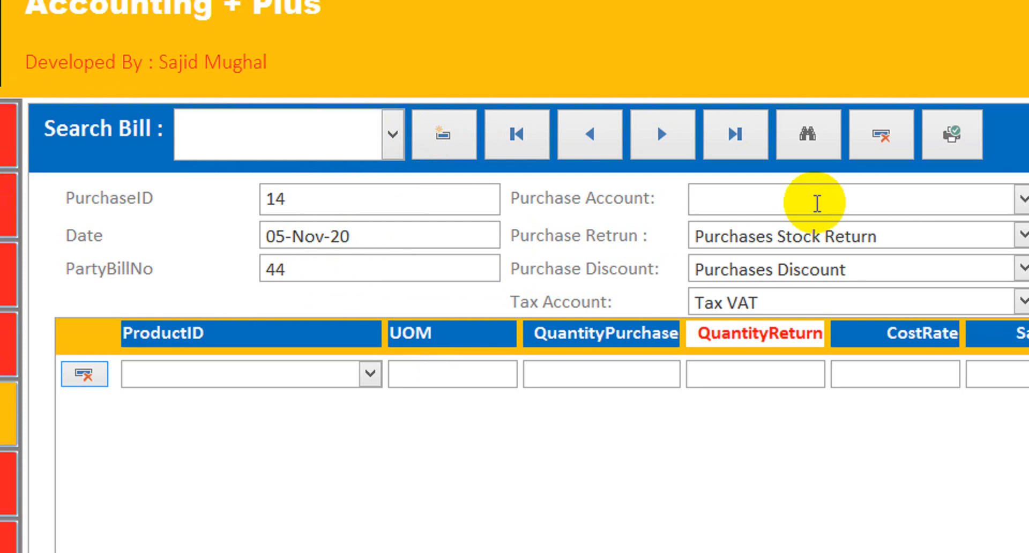
text(purchase Stock)
Set the purchase bill's tax account to SalesTax and its supplier to ABC co
click(939, 231)
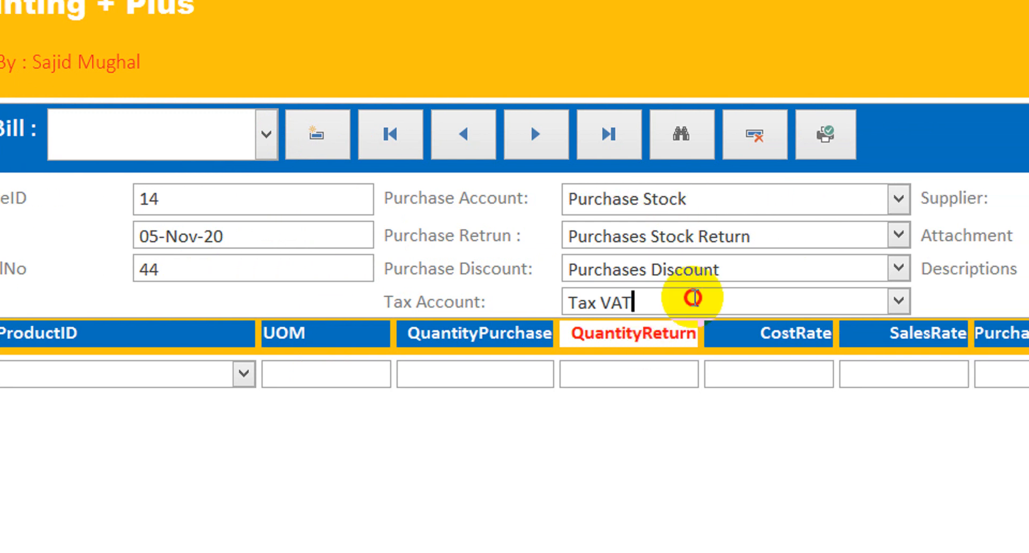
click(898, 300)
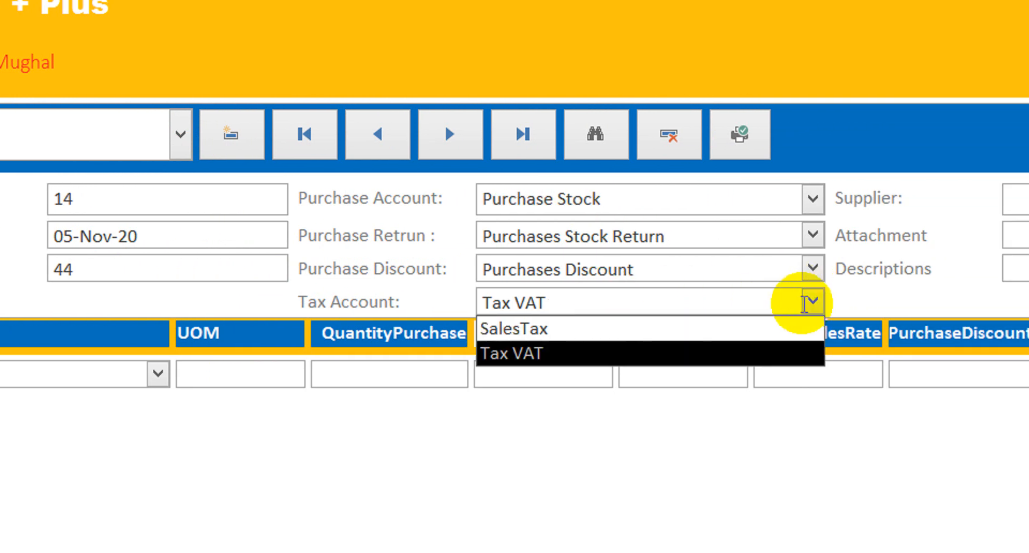
click(671, 328)
click(859, 198)
text(a)
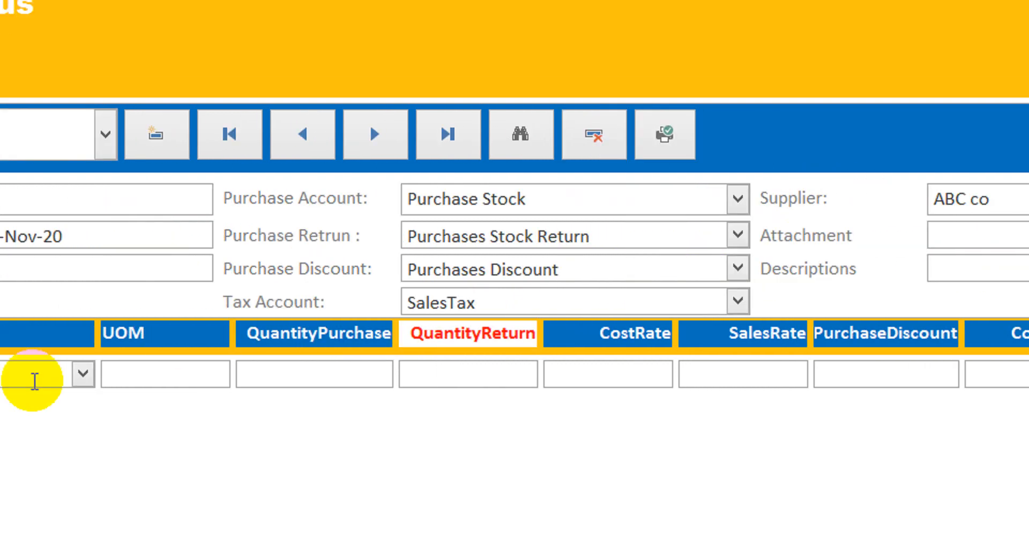
Add a Laptop 201 line to the purchase bill with purchase quantity 50 and cost rate 200
click(196, 381)
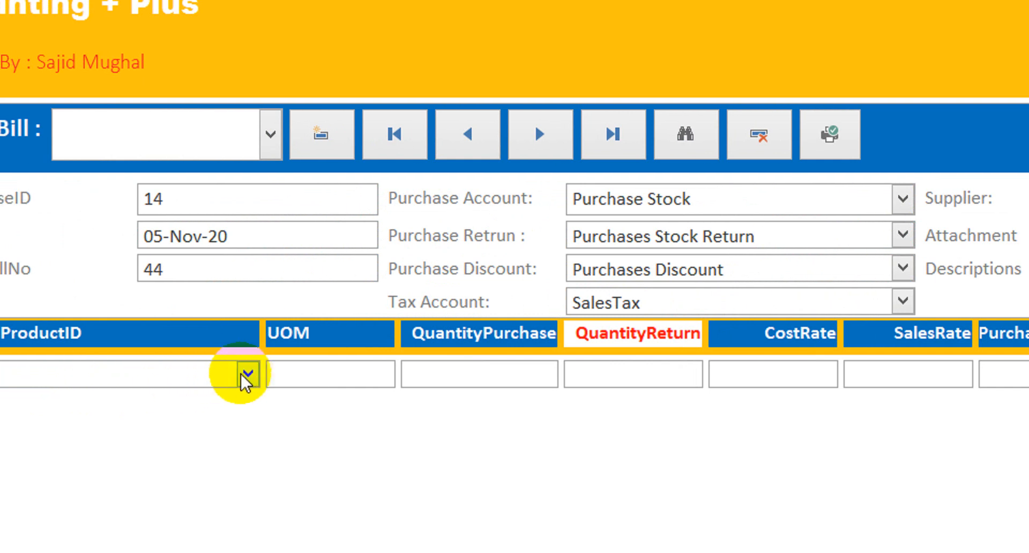
click(247, 375)
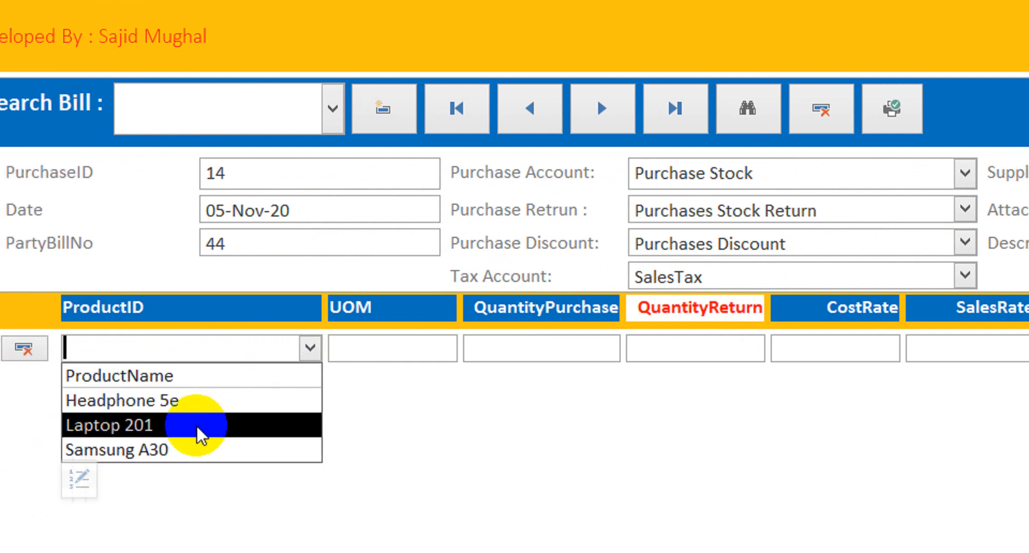
click(198, 424)
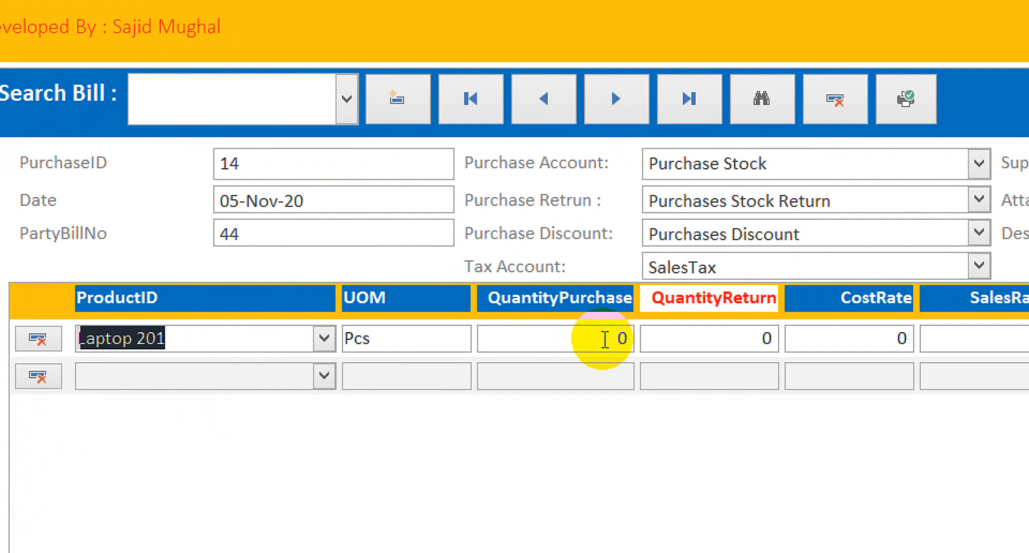
click(604, 339)
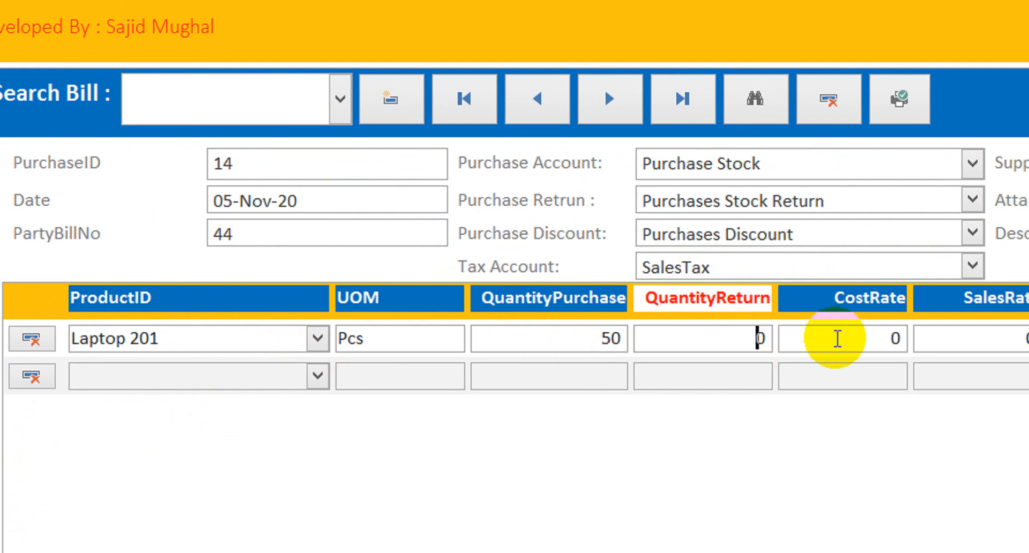
click(849, 338)
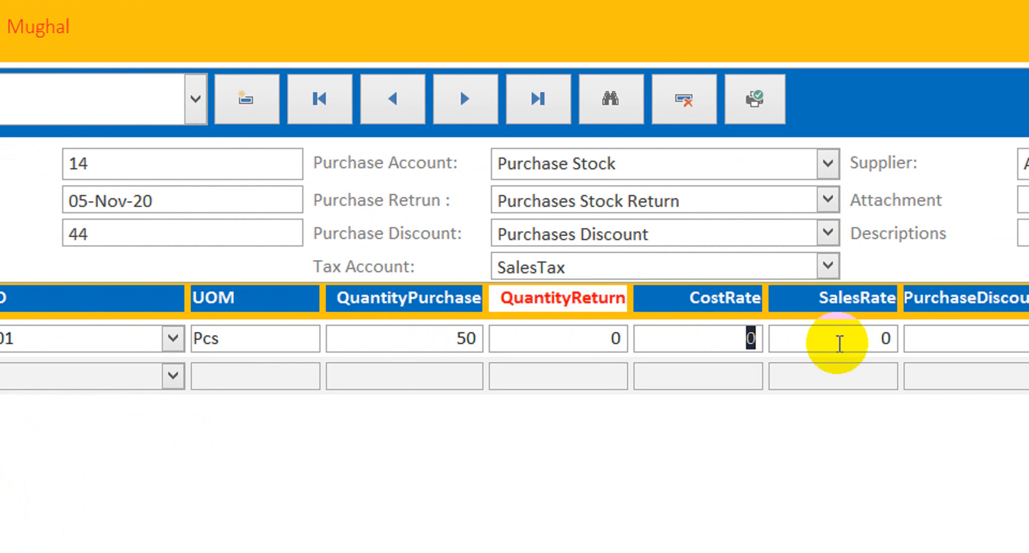
text(200)
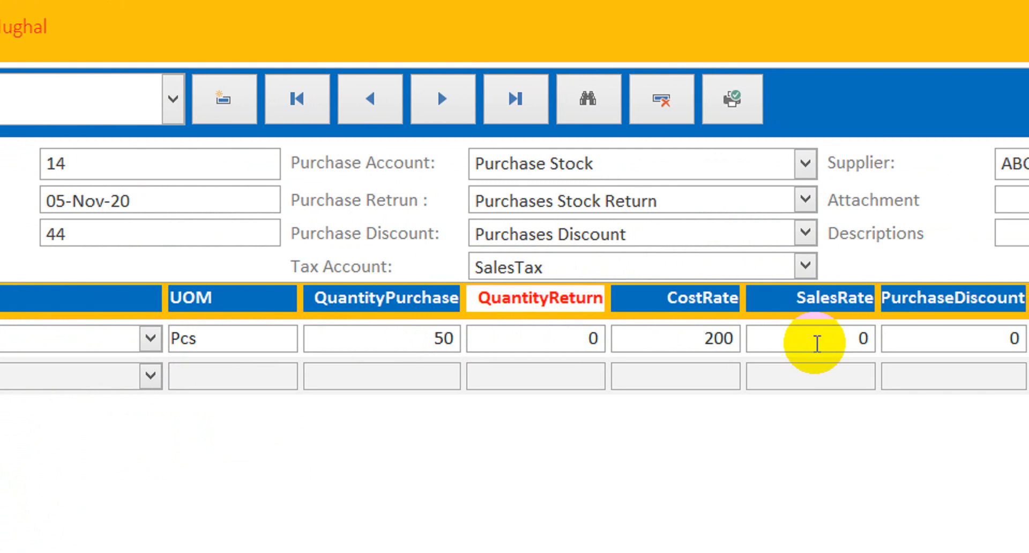
Give the Laptop 201 line a sales rate of 240 and a tax of 17%
click(844, 338)
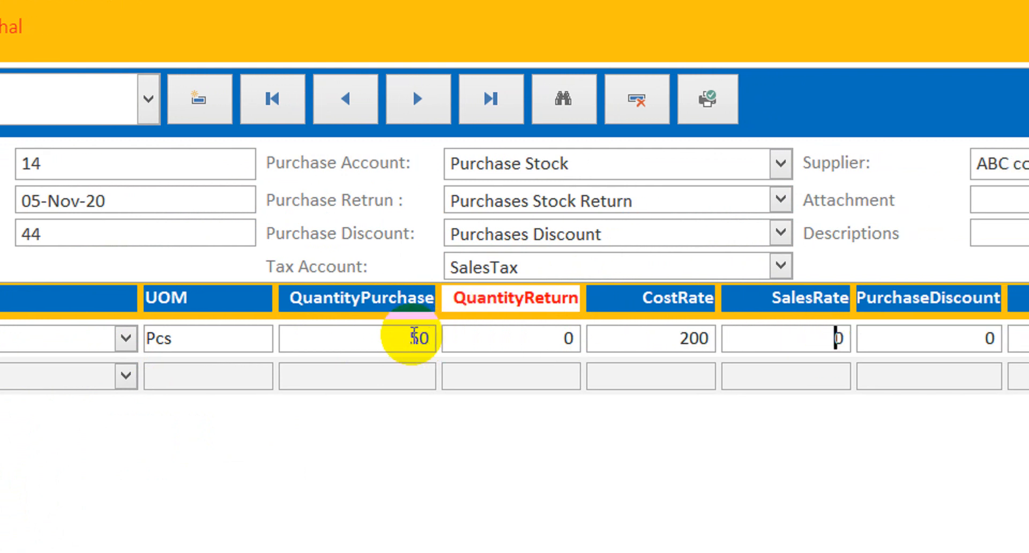
double_click(809, 340)
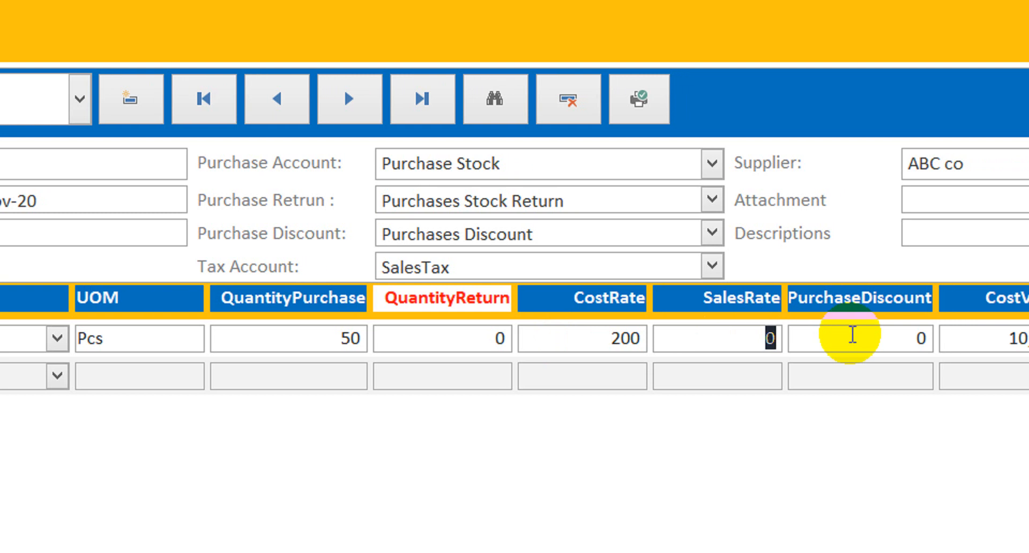
text(24)
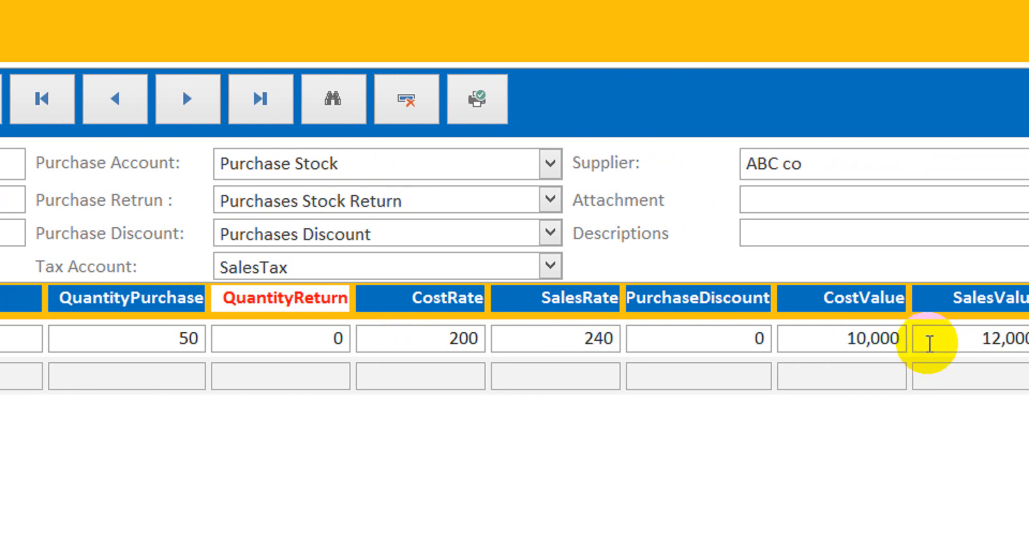
click(837, 340)
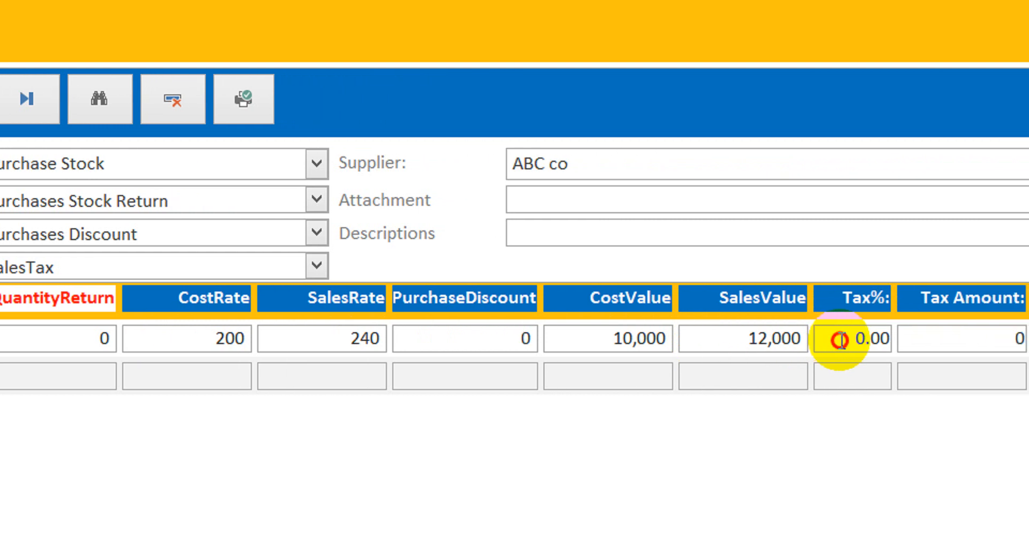
text(17)
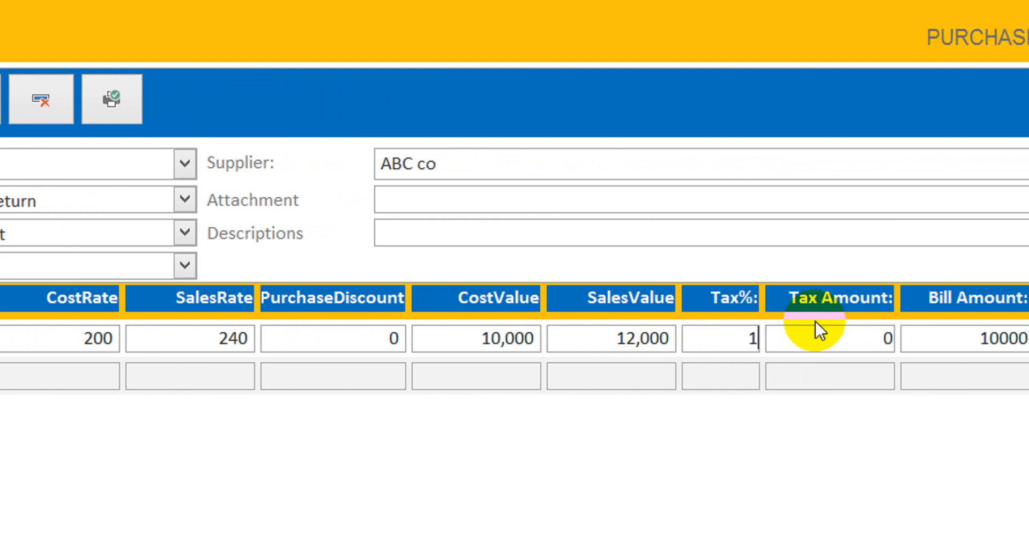
click(818, 335)
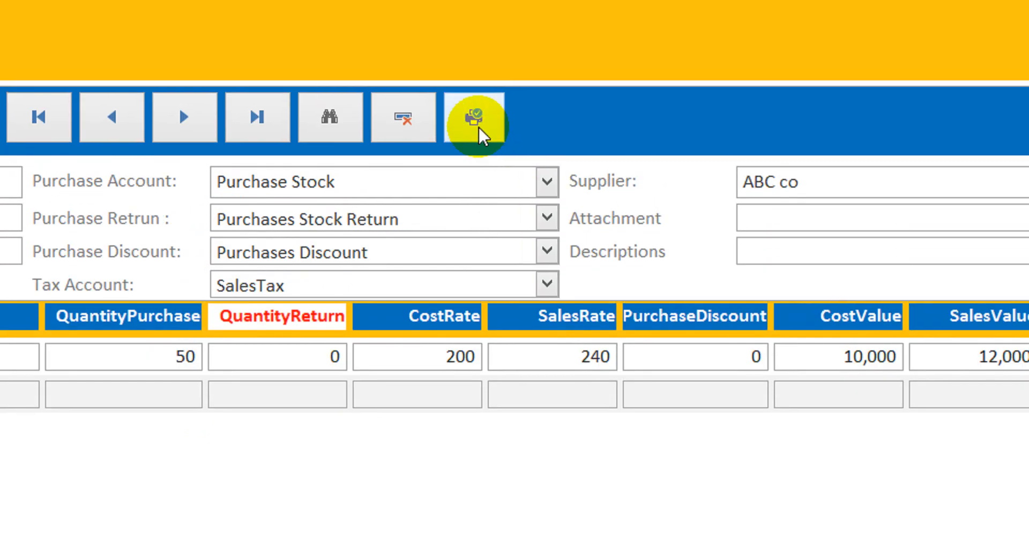
Preview the purchase bill report, close it and go to a blank purchase record
click(477, 143)
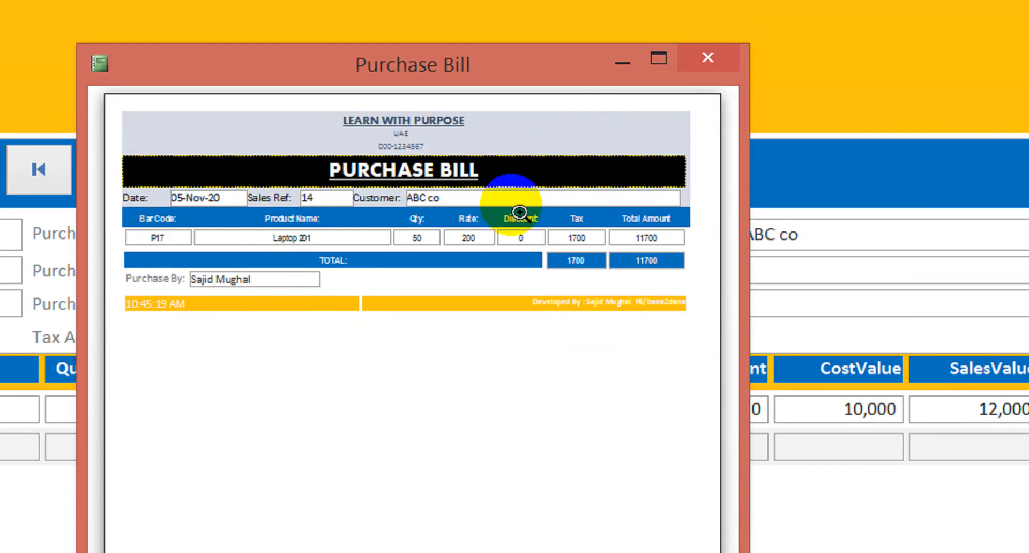
click(519, 213)
click(519, 215)
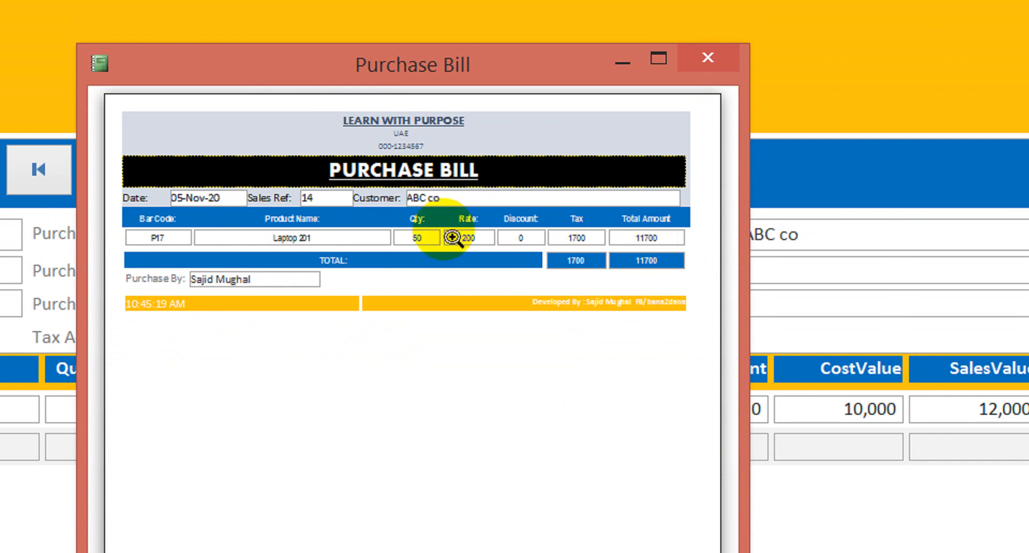
click(716, 64)
click(294, 170)
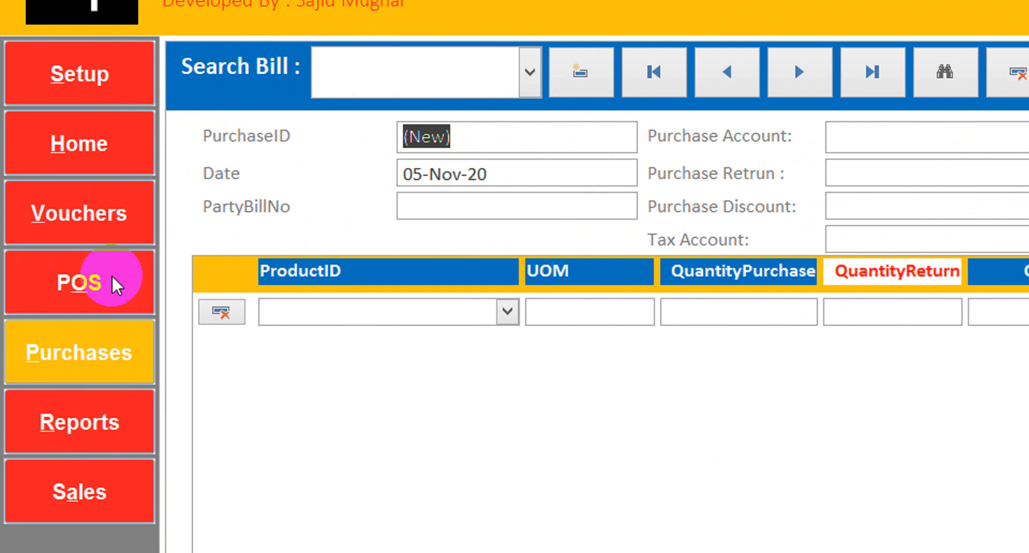
Start a new POS sale and set its tax account to SalesTax
click(112, 276)
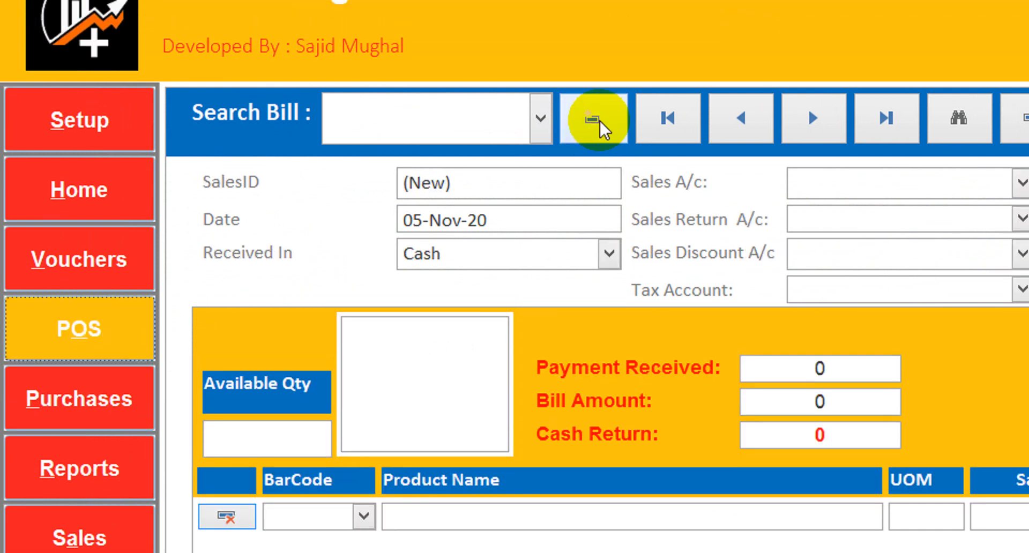
click(598, 123)
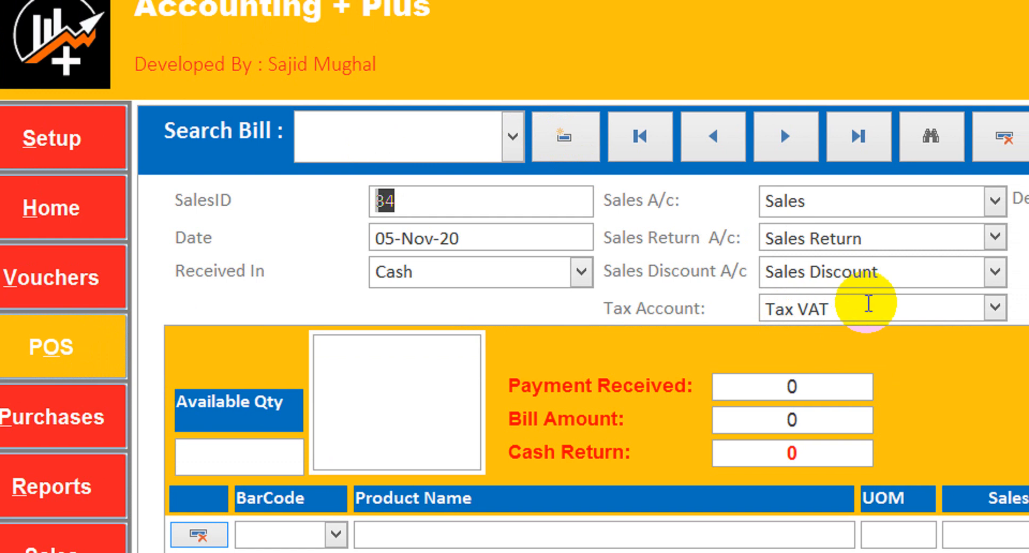
click(941, 308)
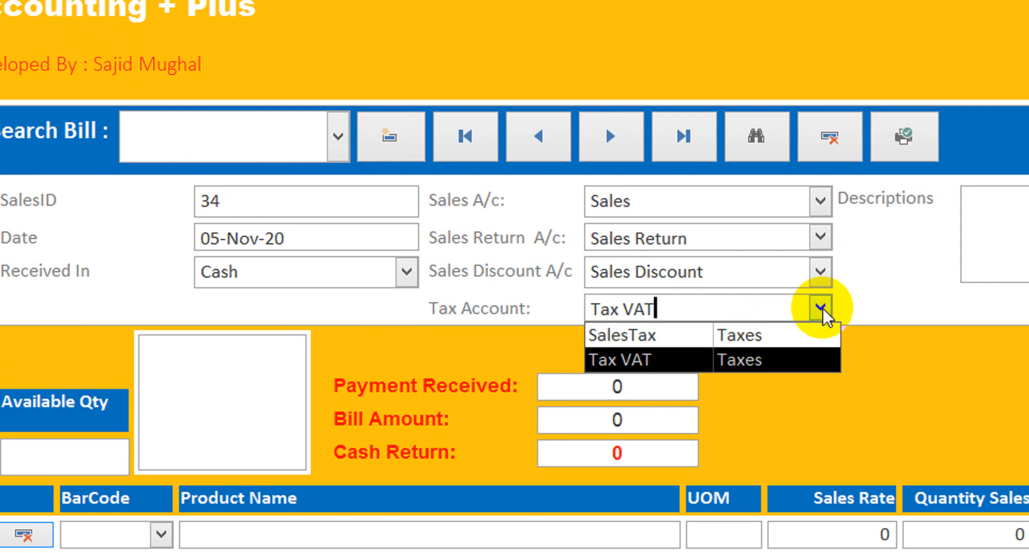
click(741, 335)
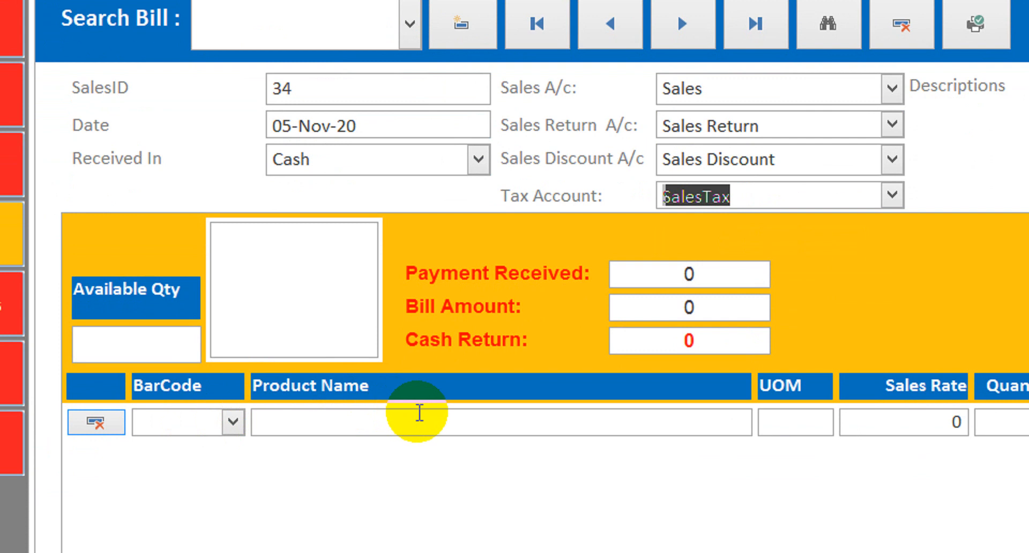
Add the Headphone 5e with barcode P16 to the POS sale with a sales quantity of 4
click(419, 413)
click(233, 411)
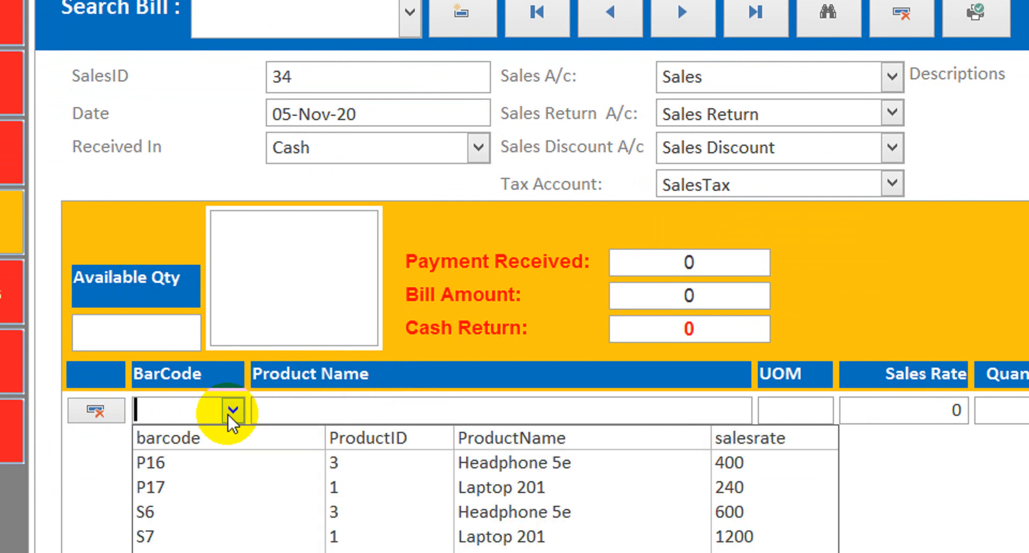
click(204, 453)
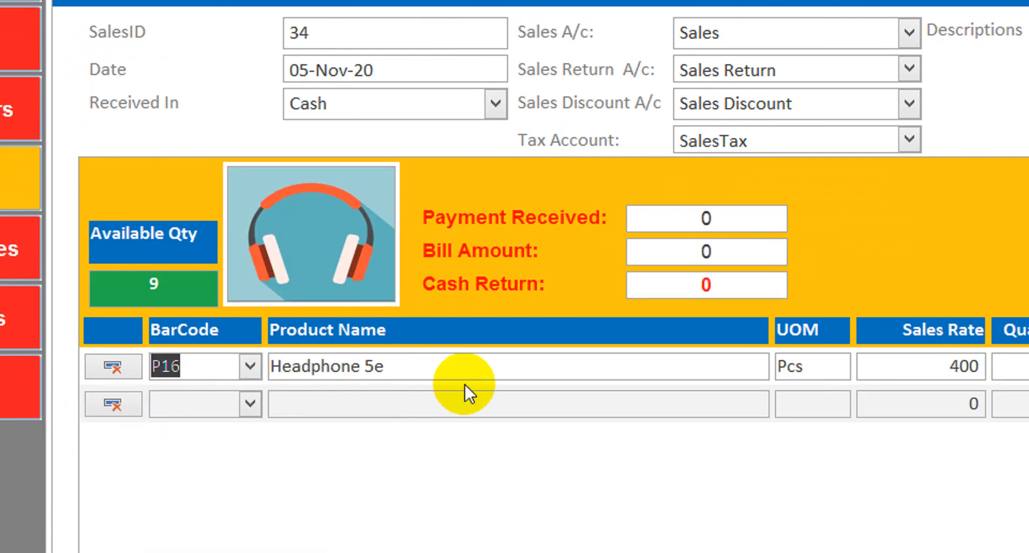
click(922, 366)
drag(908, 363, 1018, 367)
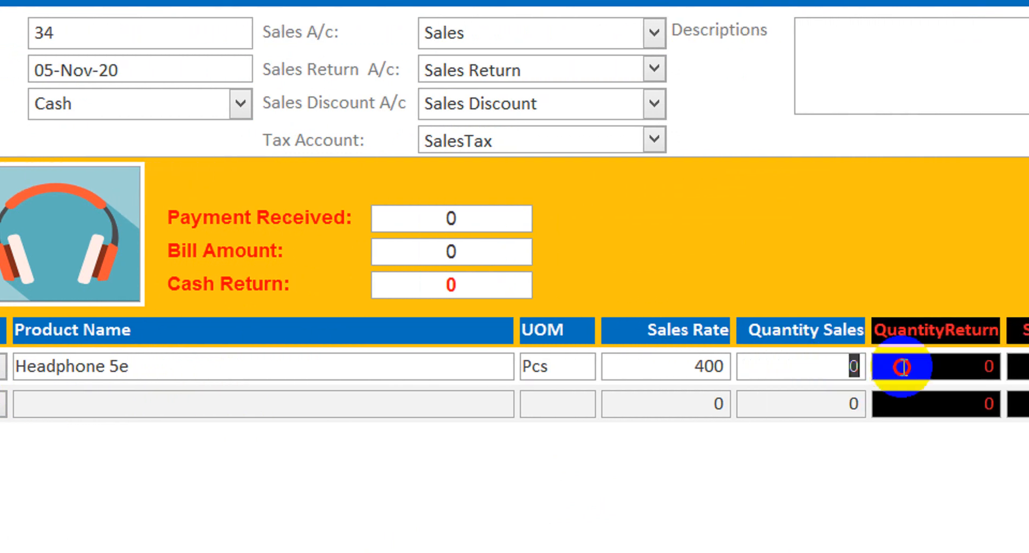
text(4)
Set the tax on the Headphone 5e line to 17%
click(830, 367)
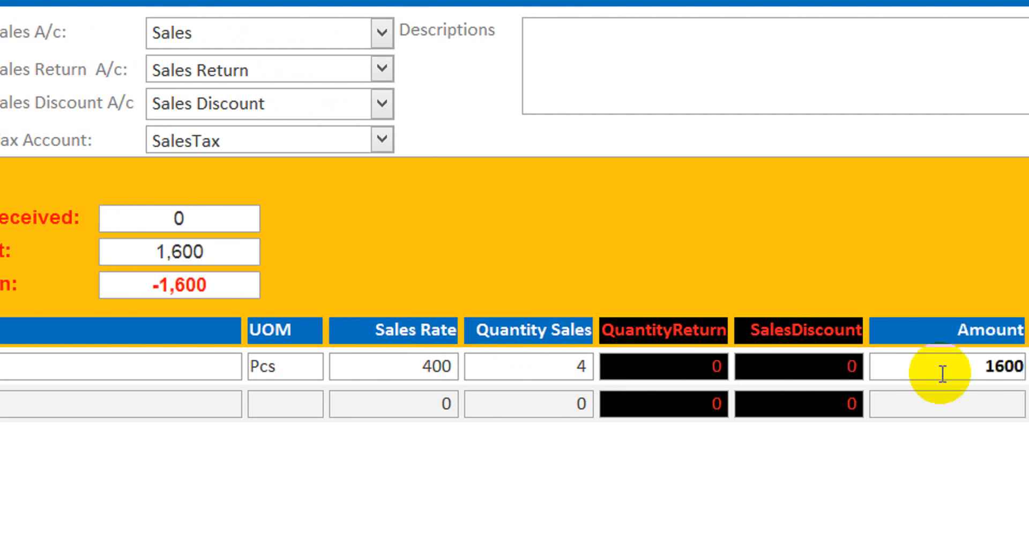
key(Tab)
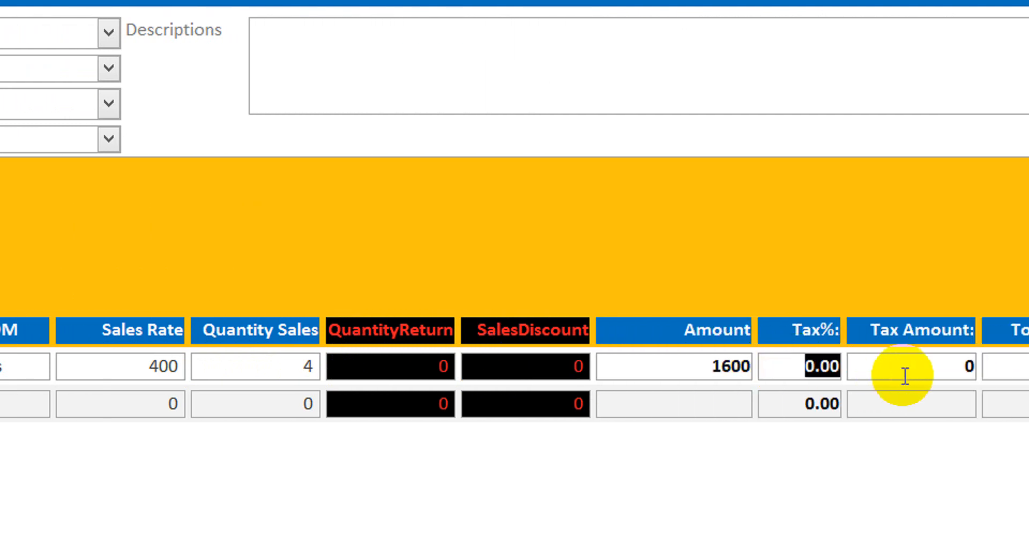
text(17)
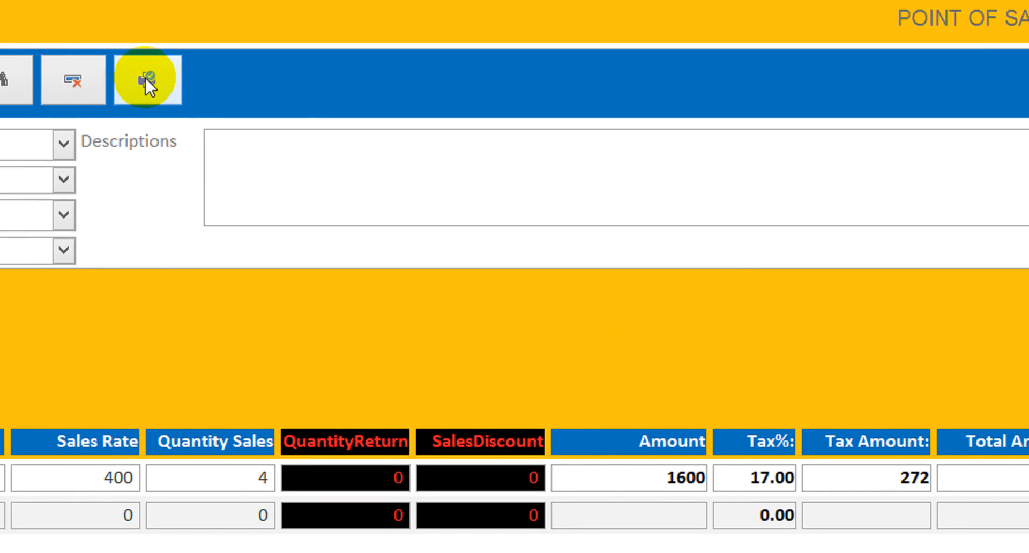
Preview the POS sales receipt and close it
click(146, 78)
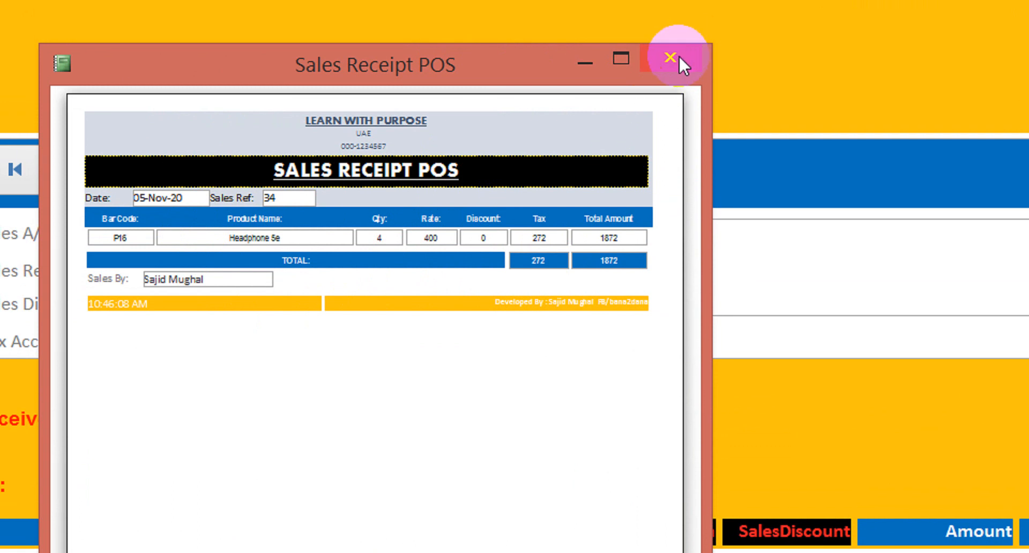
click(675, 28)
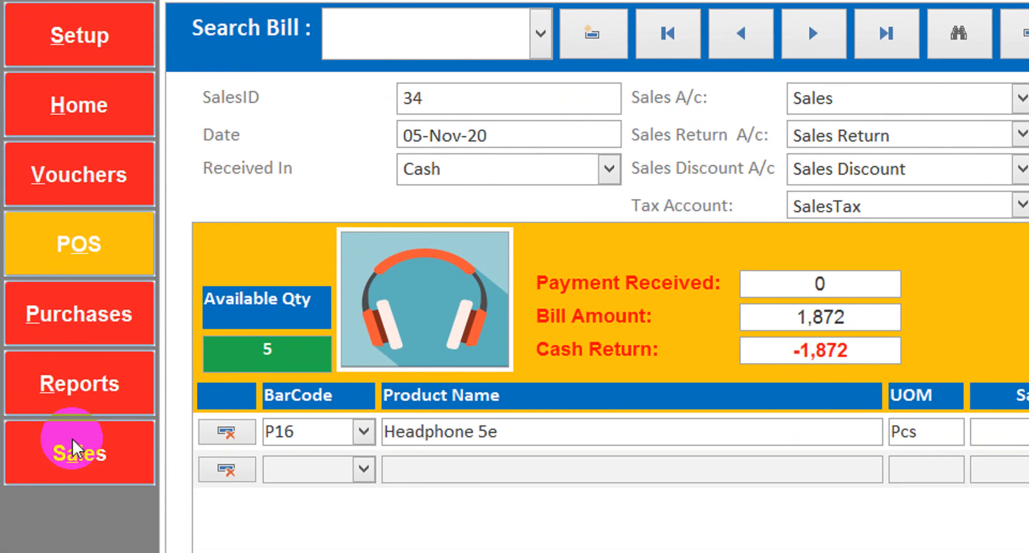
Start a new customer sales bill and set its tax account to SalesTax
click(72, 421)
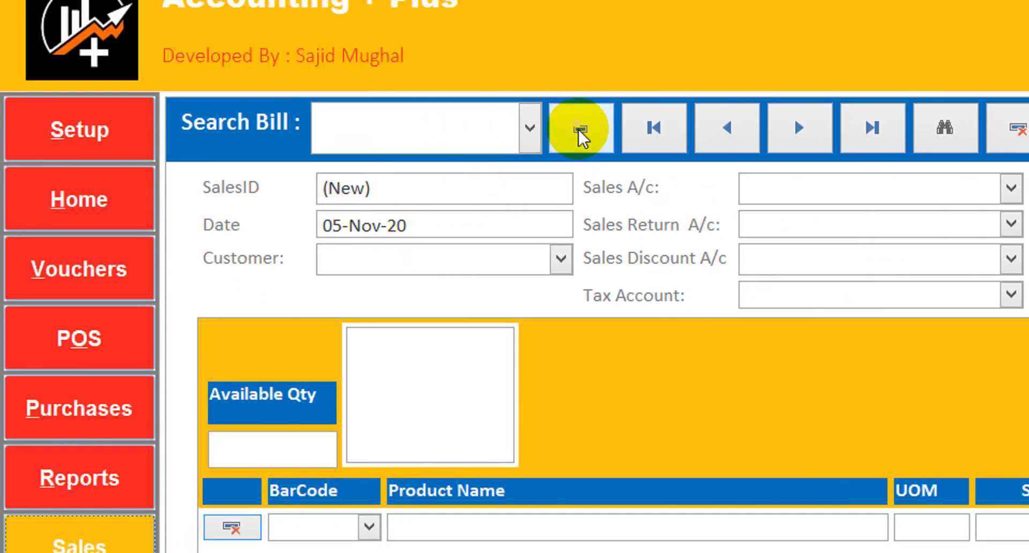
click(580, 12)
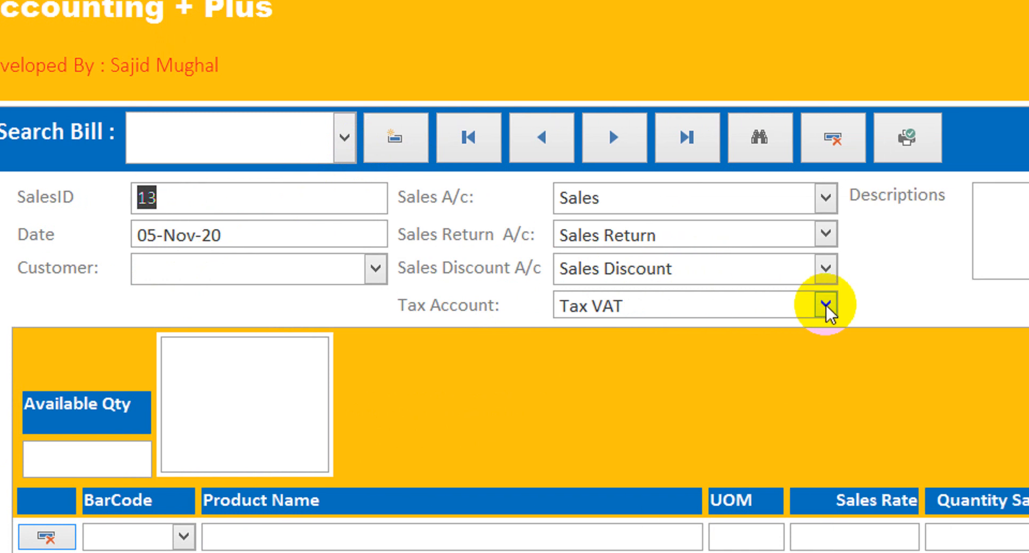
click(1010, 305)
click(701, 335)
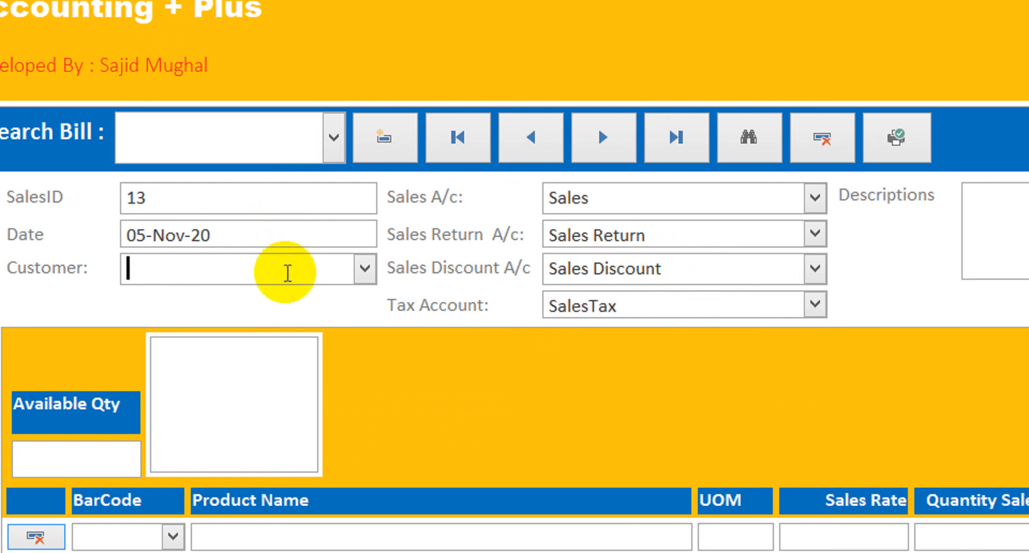
Set the sales bill's customer to F2S co and enter the description Salesoncredit
click(365, 273)
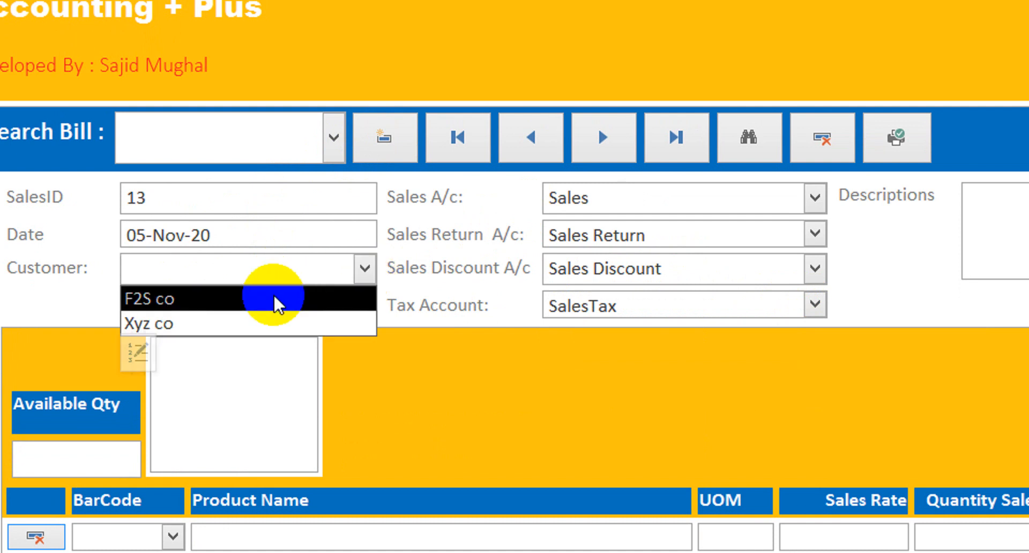
click(275, 299)
click(915, 223)
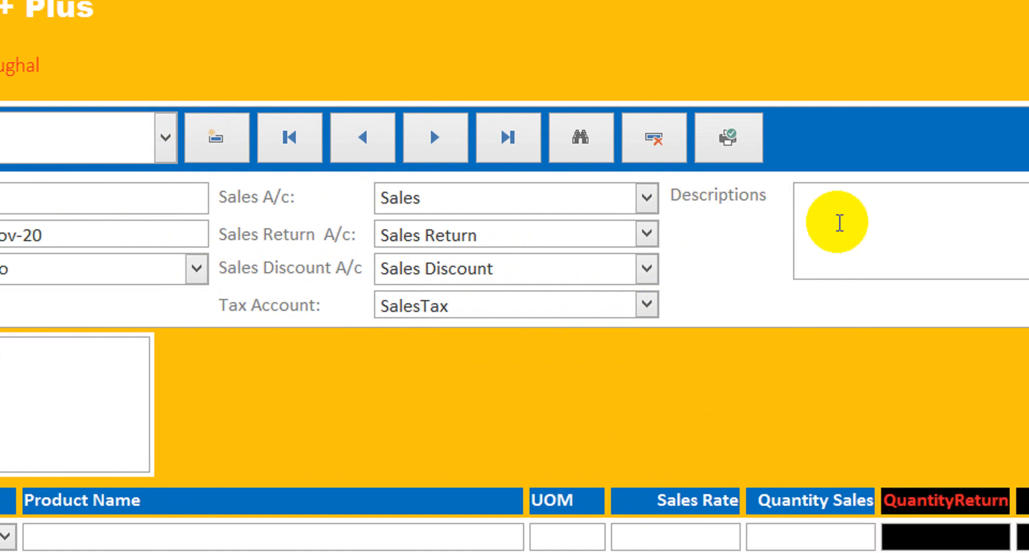
text(Salesonc)
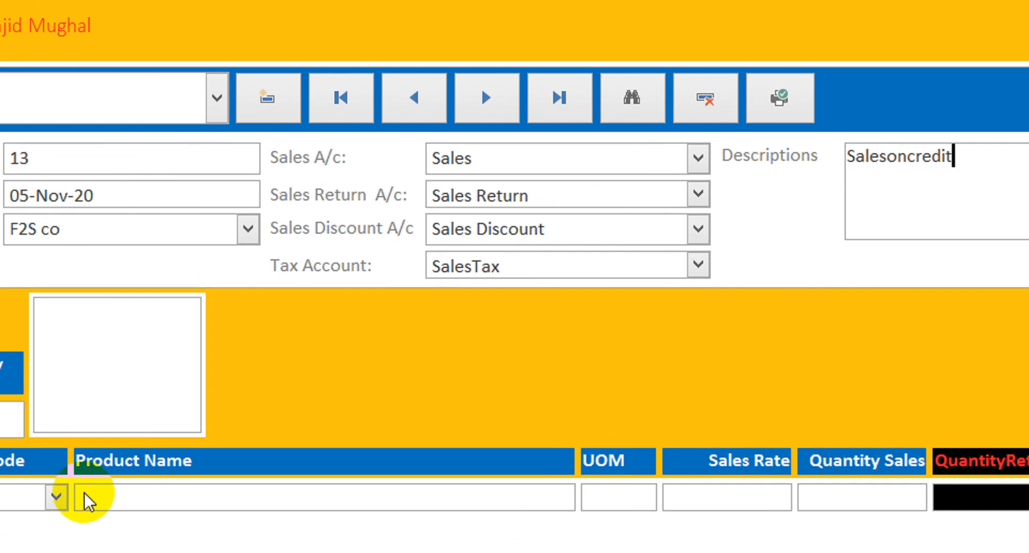
Add the Laptop 201 with barcode P17 to the sales bill with a sales quantity of 4
click(55, 497)
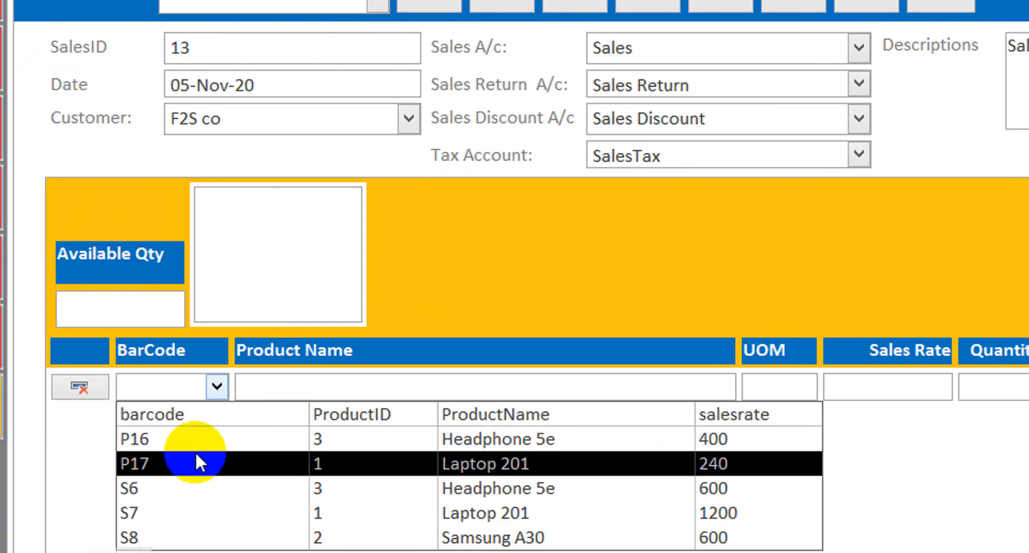
click(197, 463)
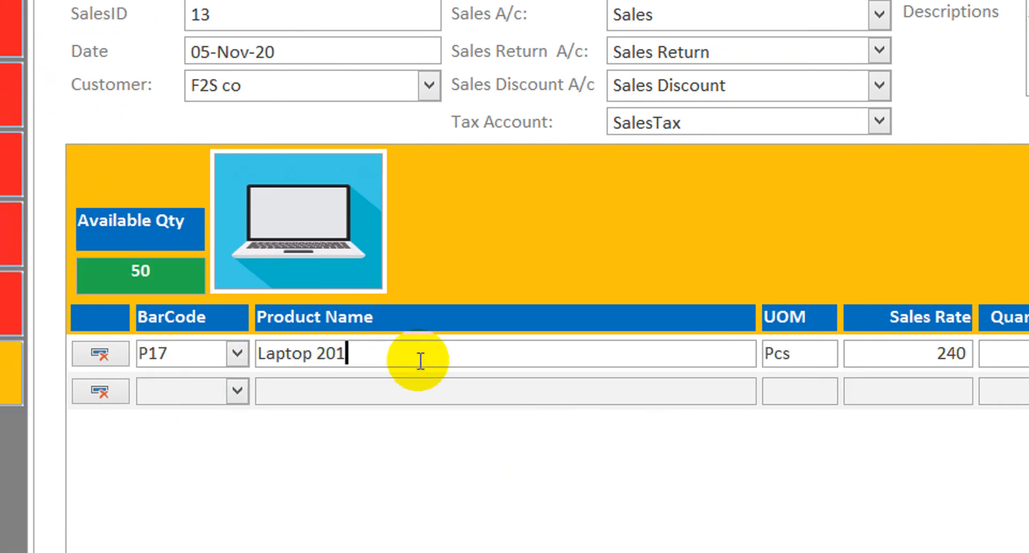
drag(861, 350, 921, 352)
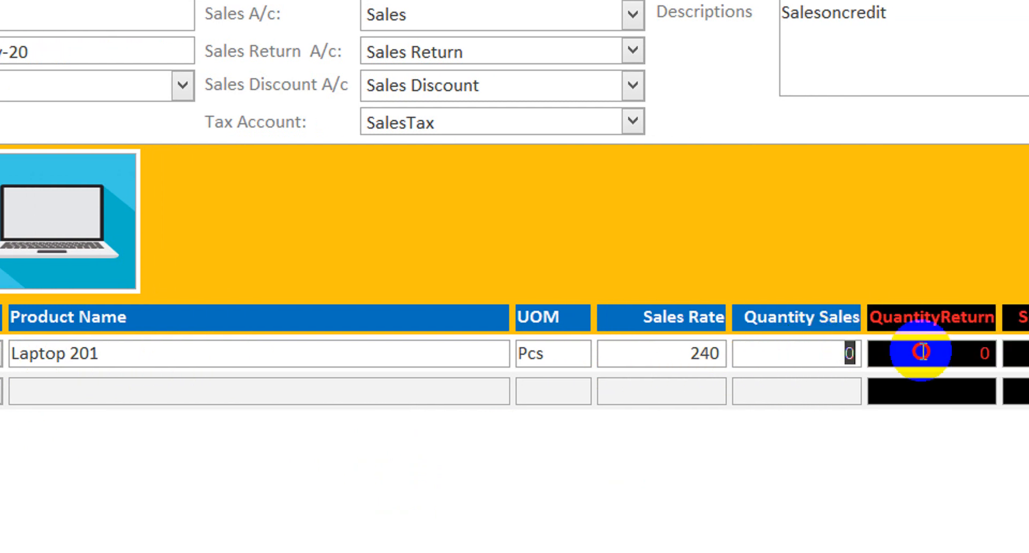
text(4)
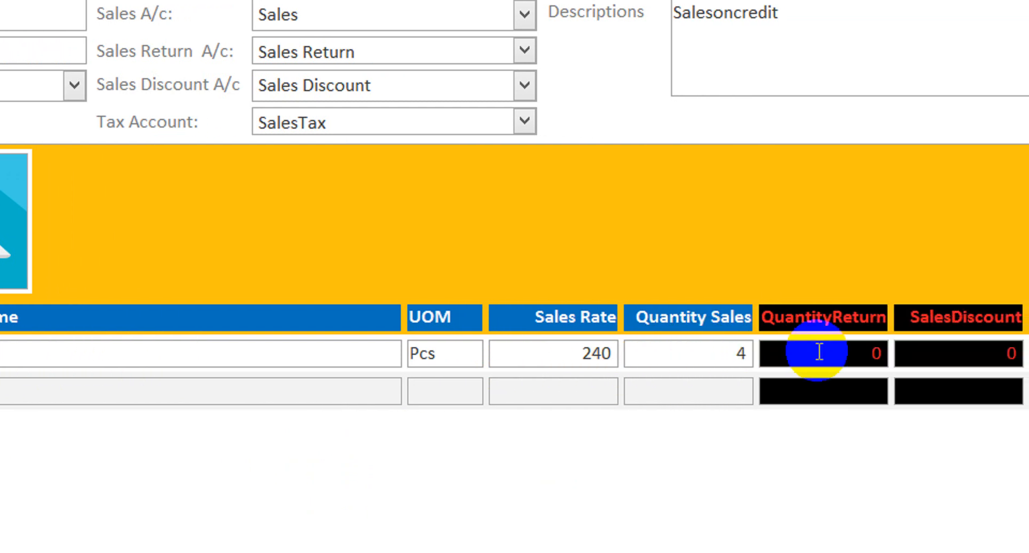
Set the tax on the Laptop 201 line to 17%
click(859, 347)
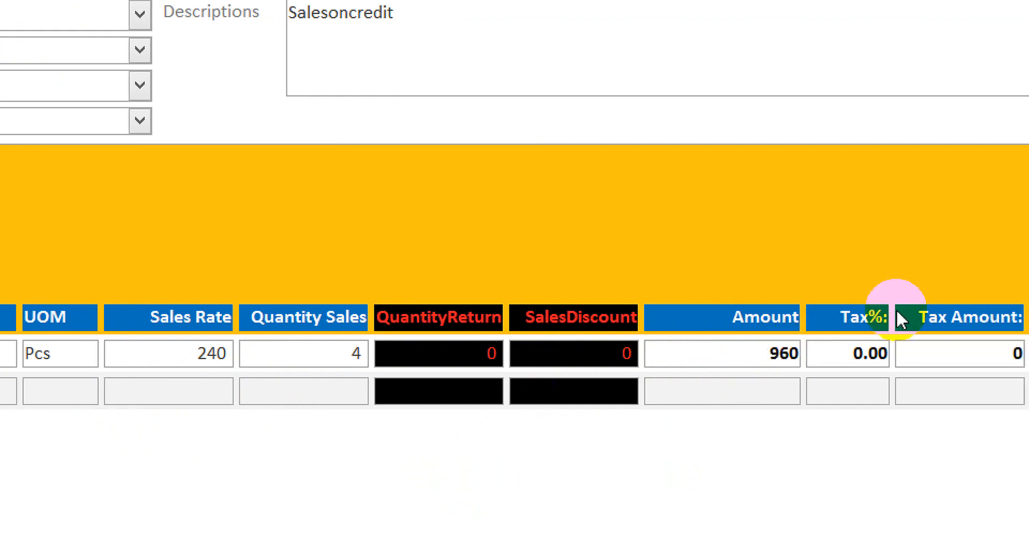
click(835, 353)
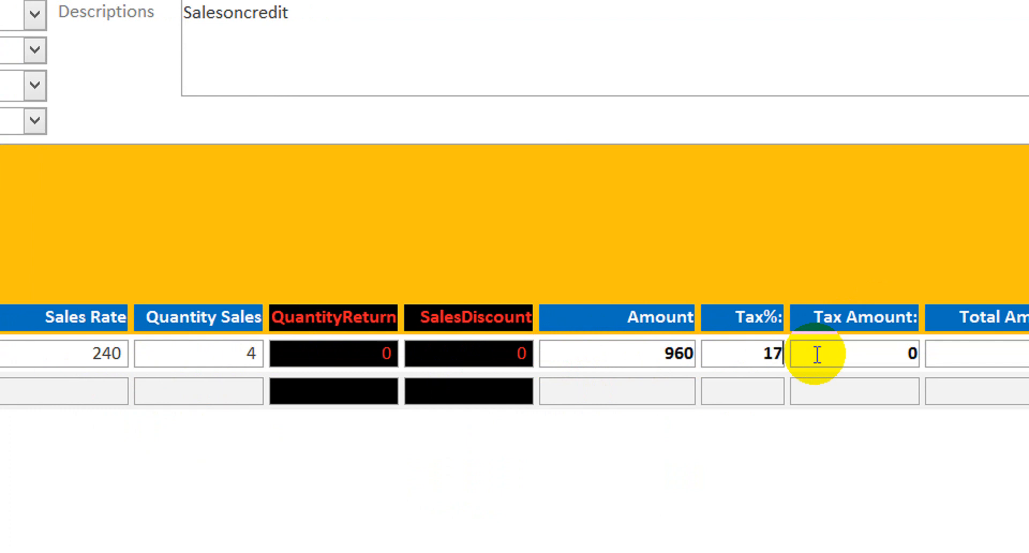
click(816, 354)
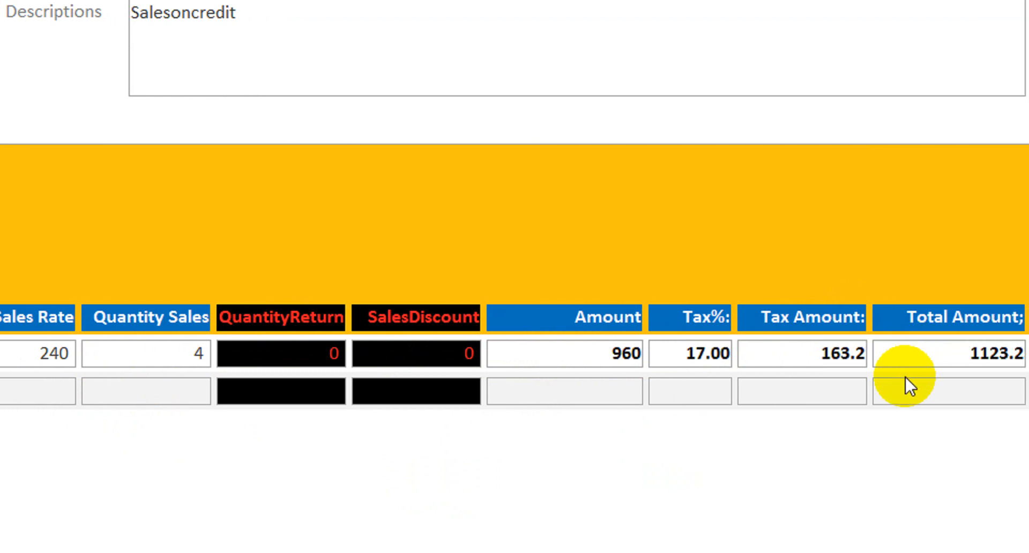
click(906, 393)
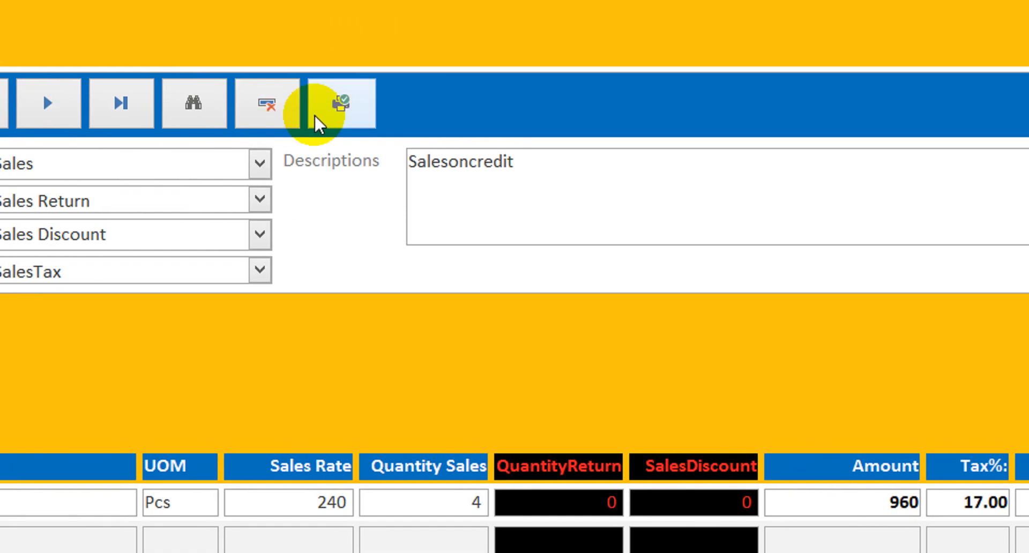
Preview the customer sales receipt and close it
click(341, 60)
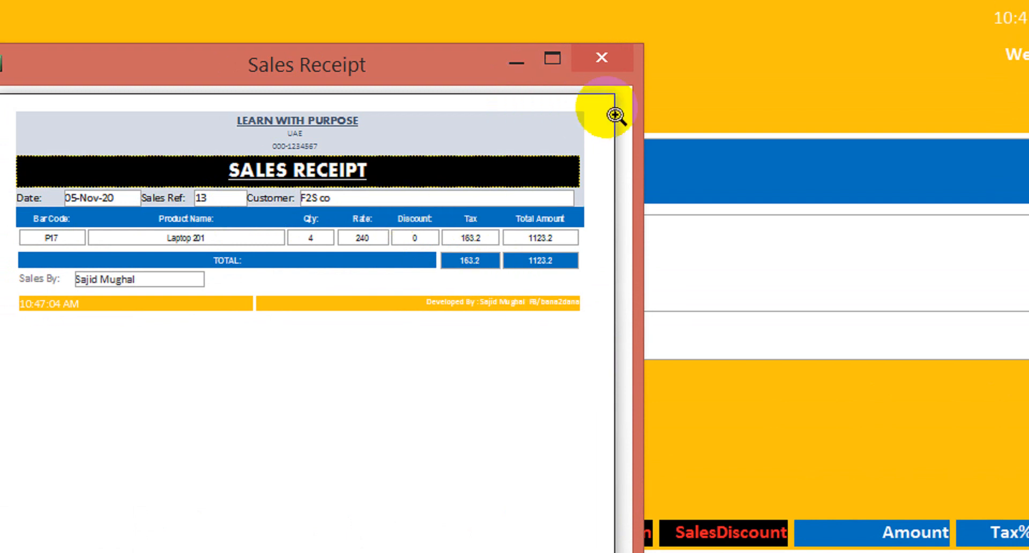
click(608, 51)
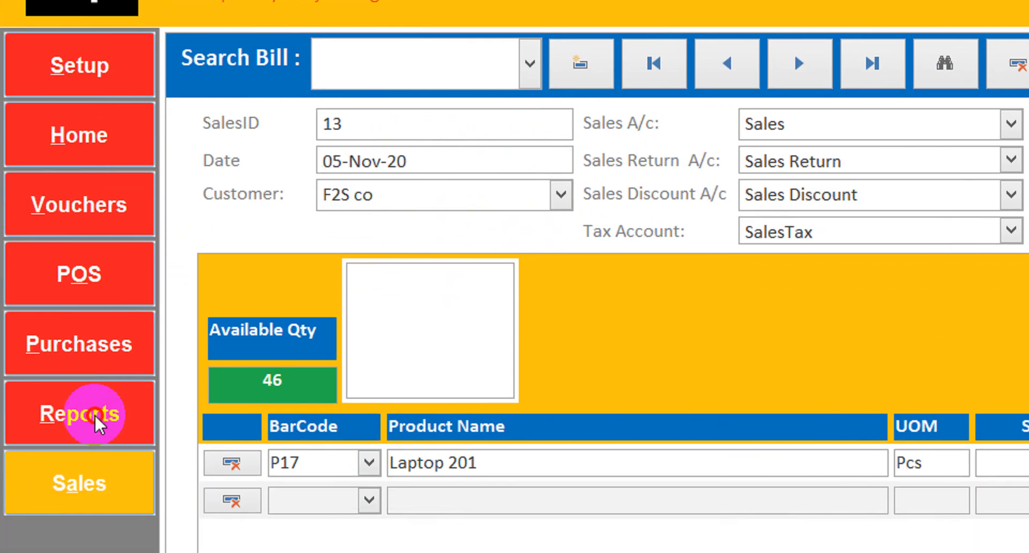
Set up the Account Ledger report for the SalesTax account from 01-Jan-20 to 30-Nov-20
click(95, 481)
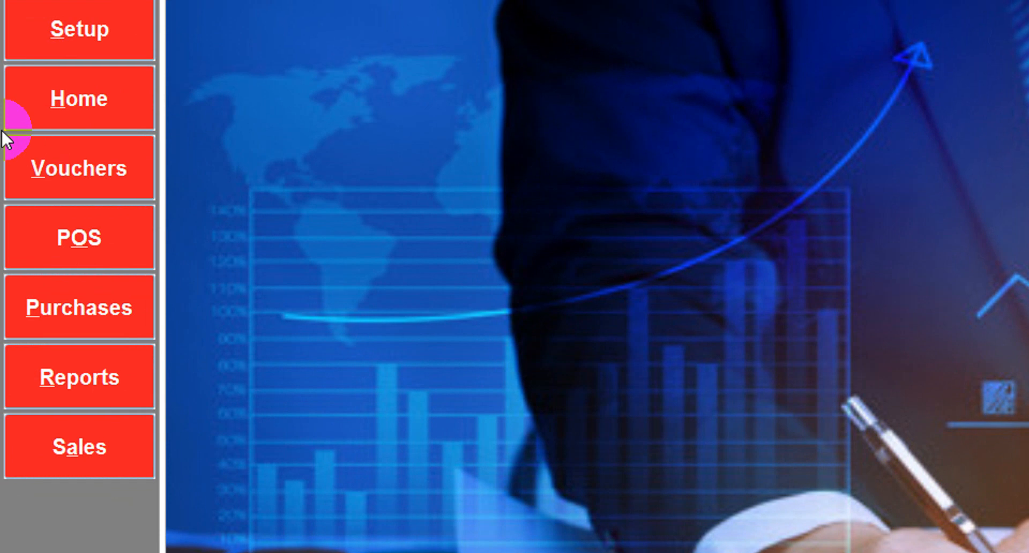
click(109, 307)
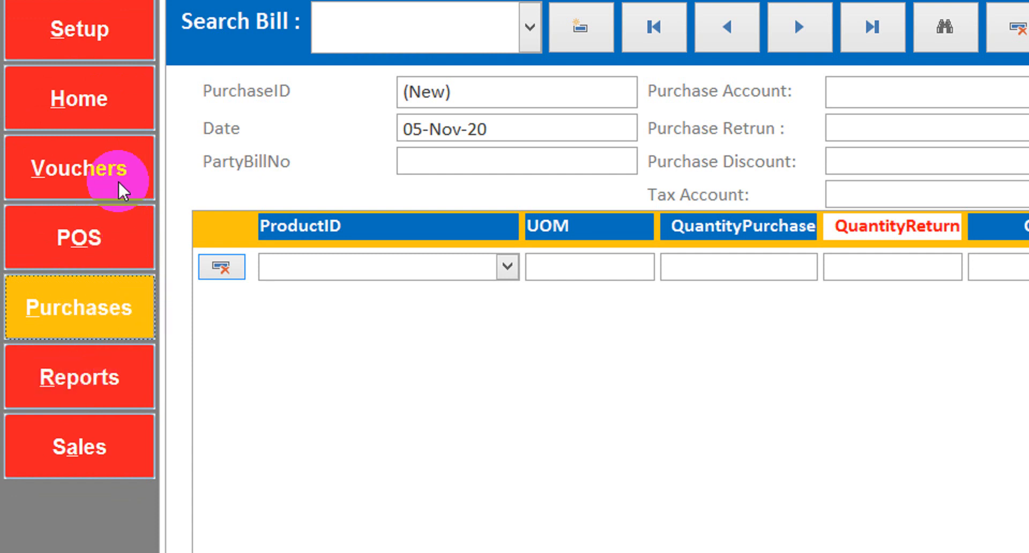
click(88, 383)
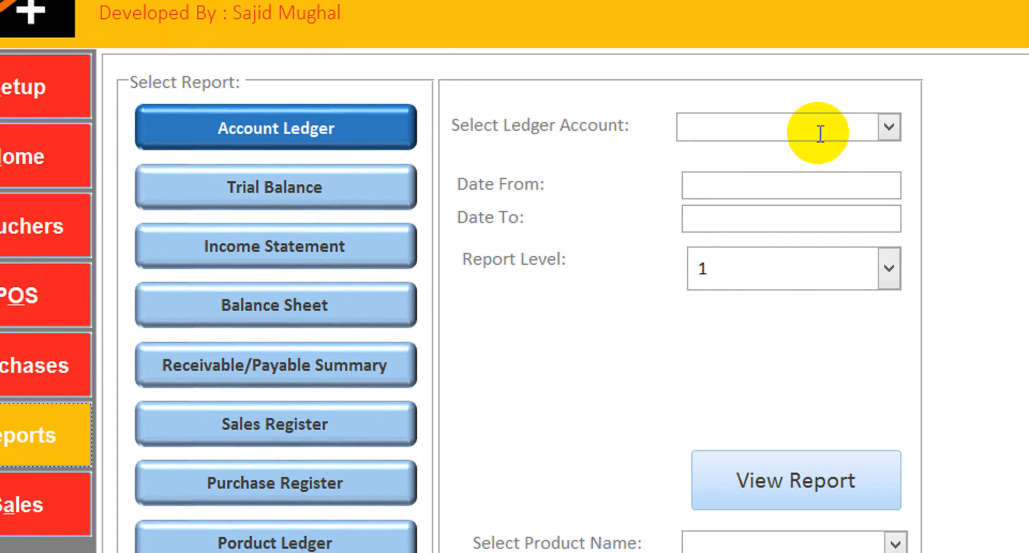
click(884, 99)
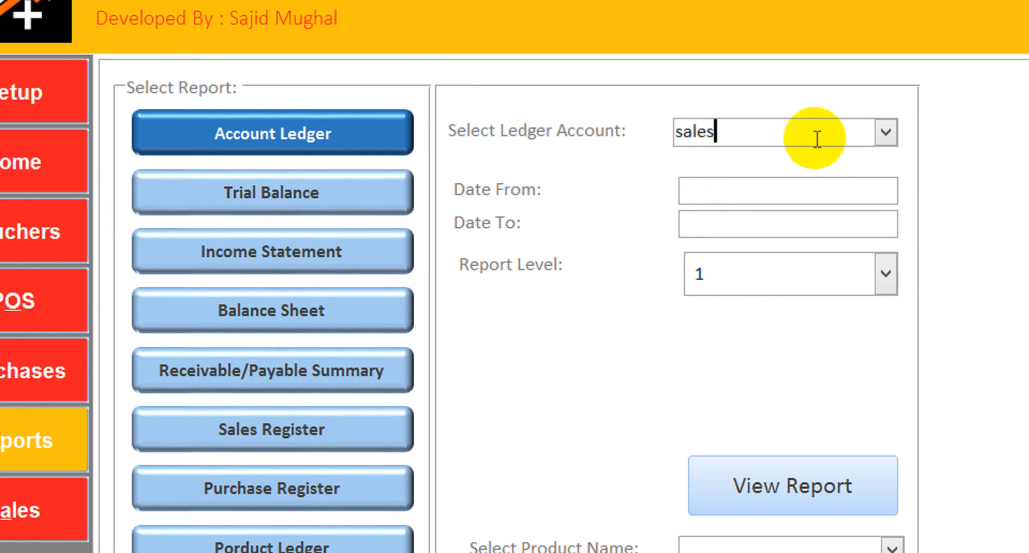
click(885, 133)
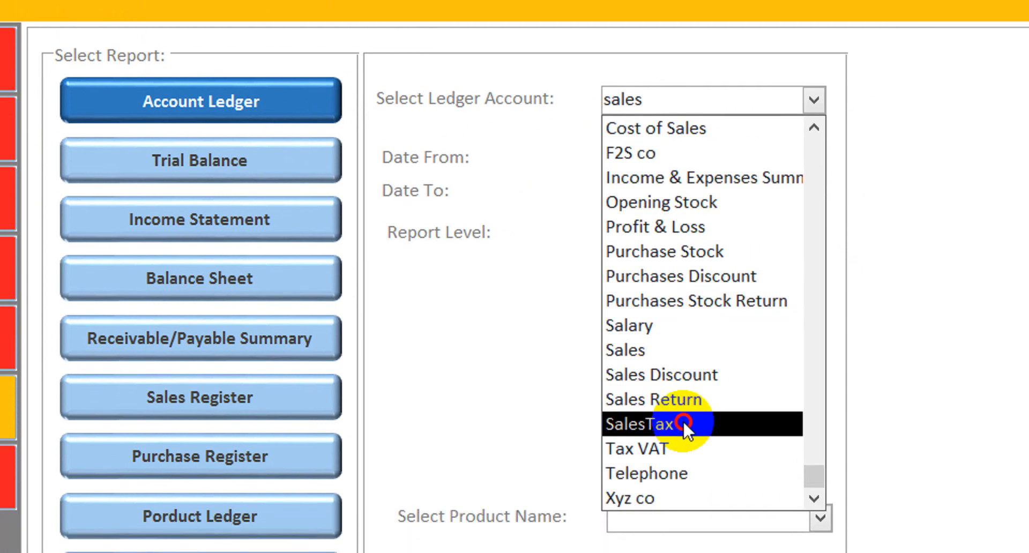
click(683, 463)
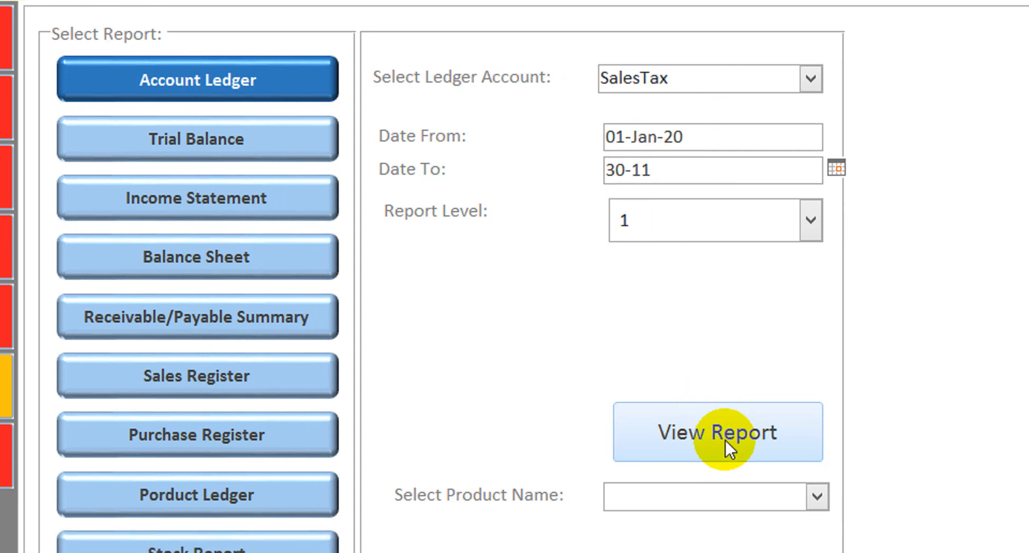
View the SalesTax account ledger, examine its debit, credit and balance entries, and close it
click(723, 456)
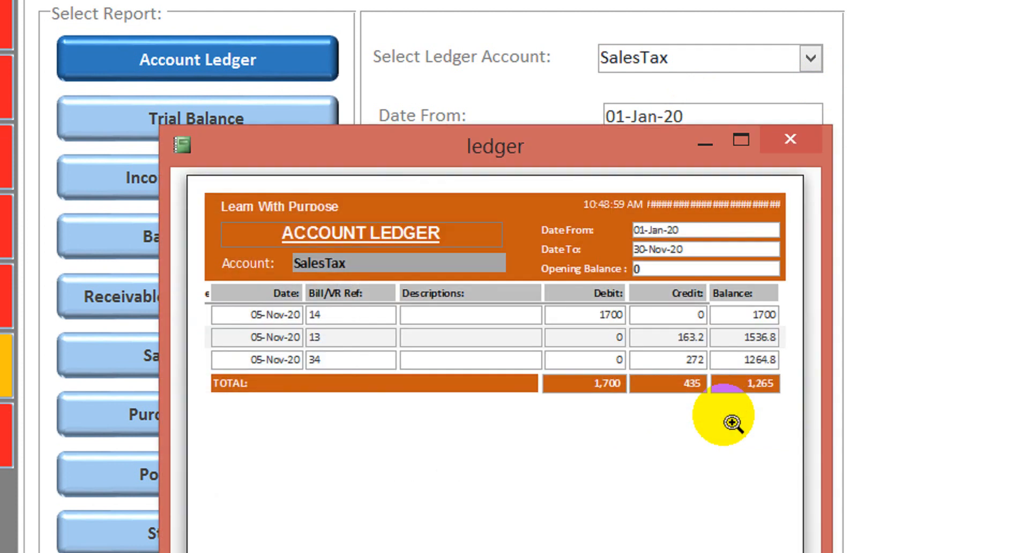
click(740, 143)
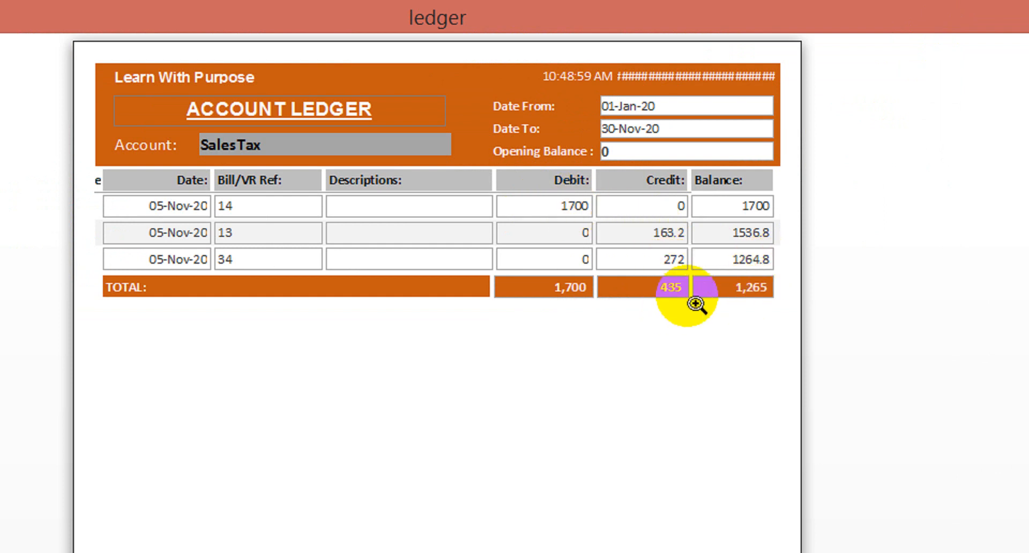
click(1002, 17)
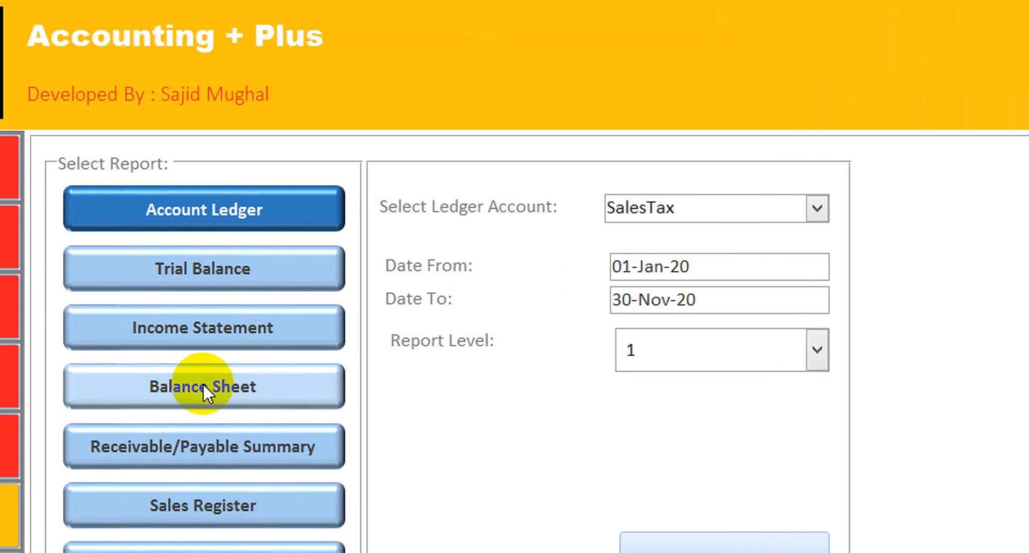
View the Balance Sheet report at level 3, check the SalesTax liability, and close it
click(204, 387)
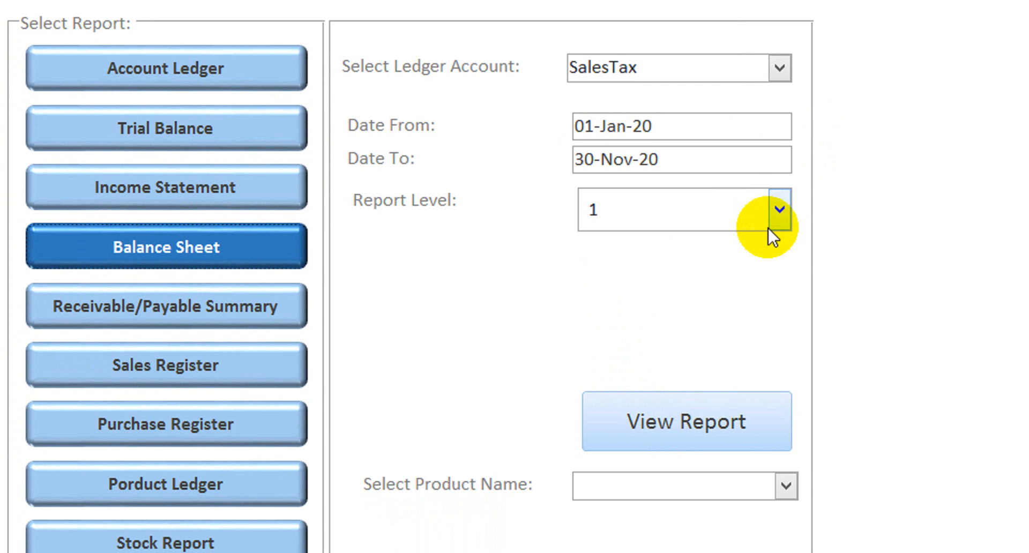
click(828, 208)
click(660, 294)
click(663, 416)
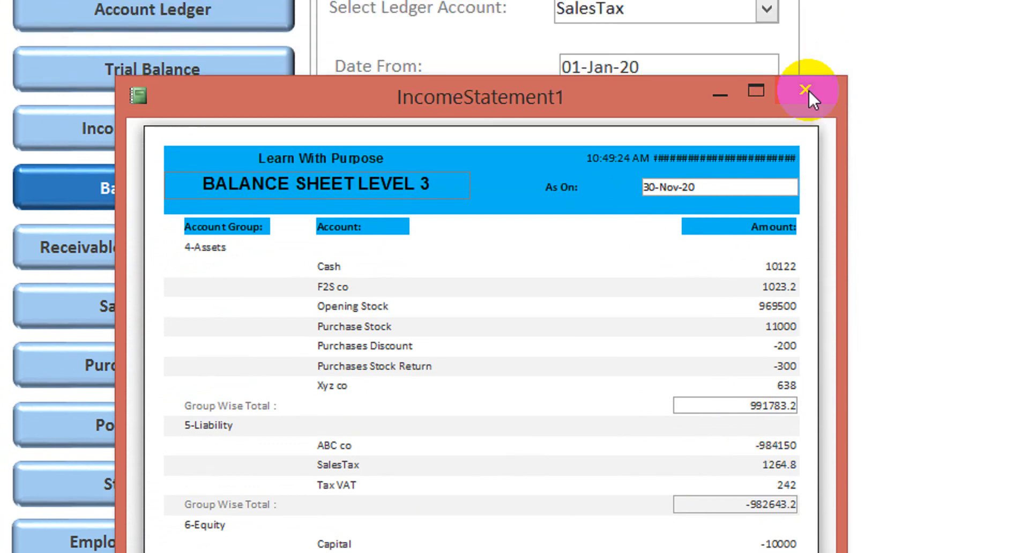
click(817, 1)
View the Trial Balance report at level 3 for the same period and close it
click(198, 112)
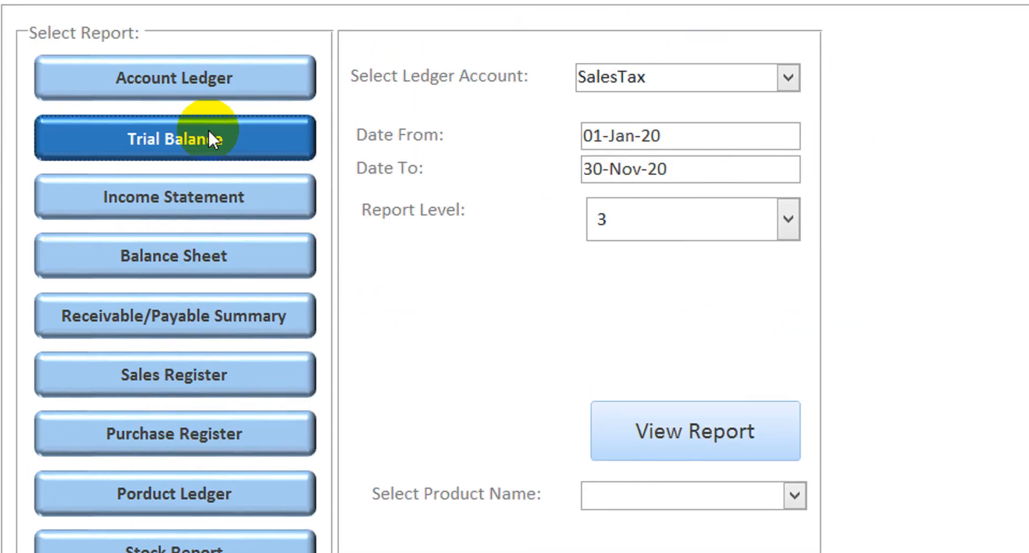
click(632, 408)
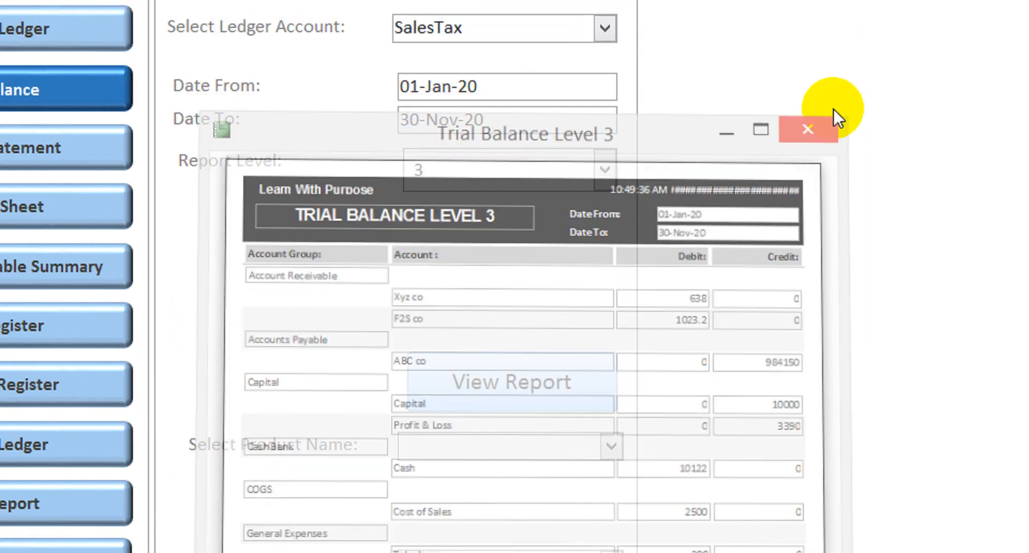
click(870, 60)
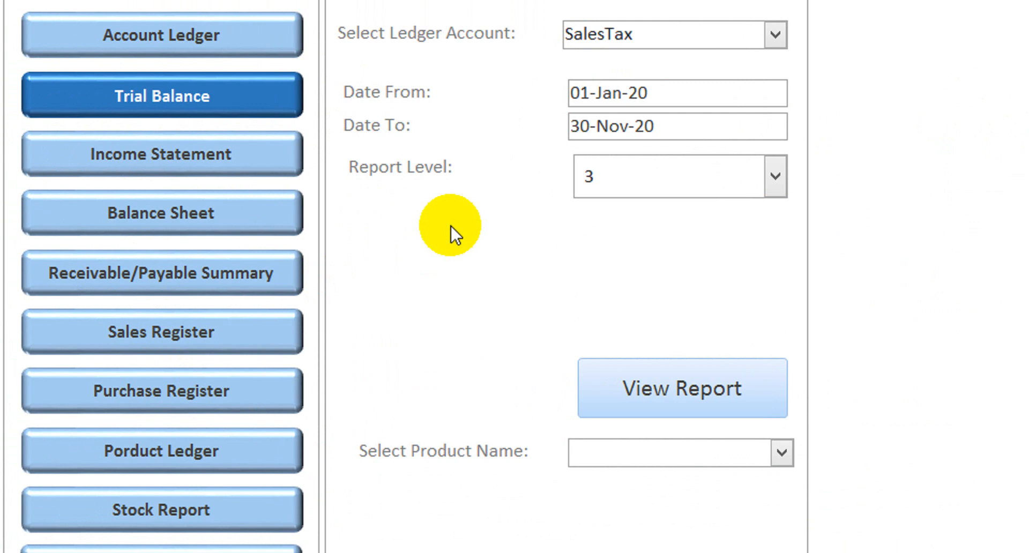
View the Income Statement report for the same period and close it
click(243, 156)
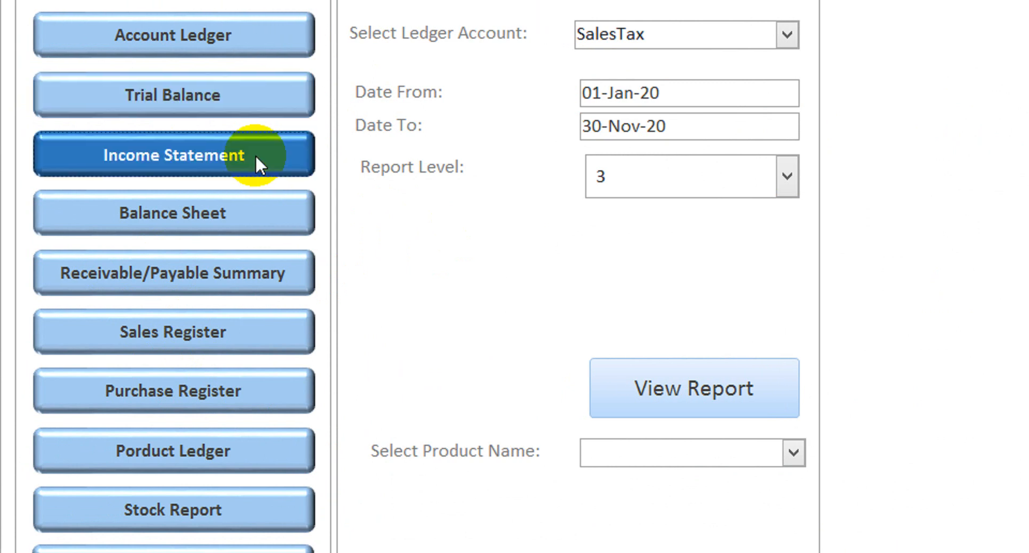
click(657, 372)
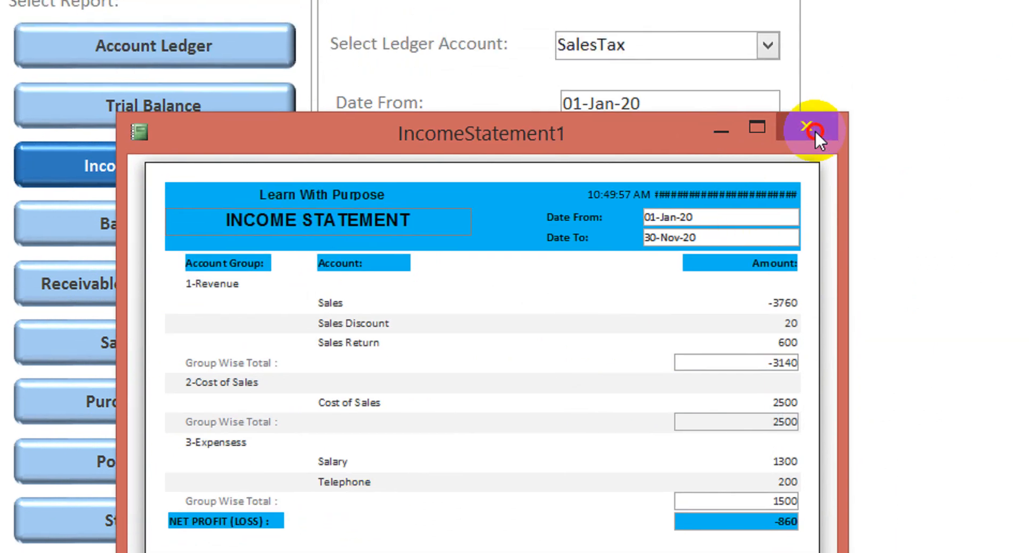
click(825, 44)
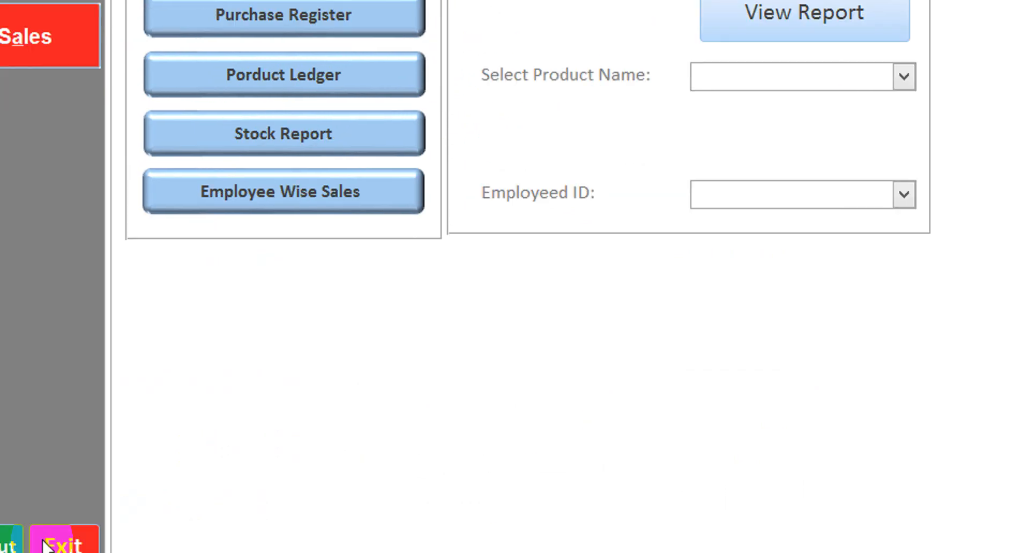
Exit the accounting application
click(45, 541)
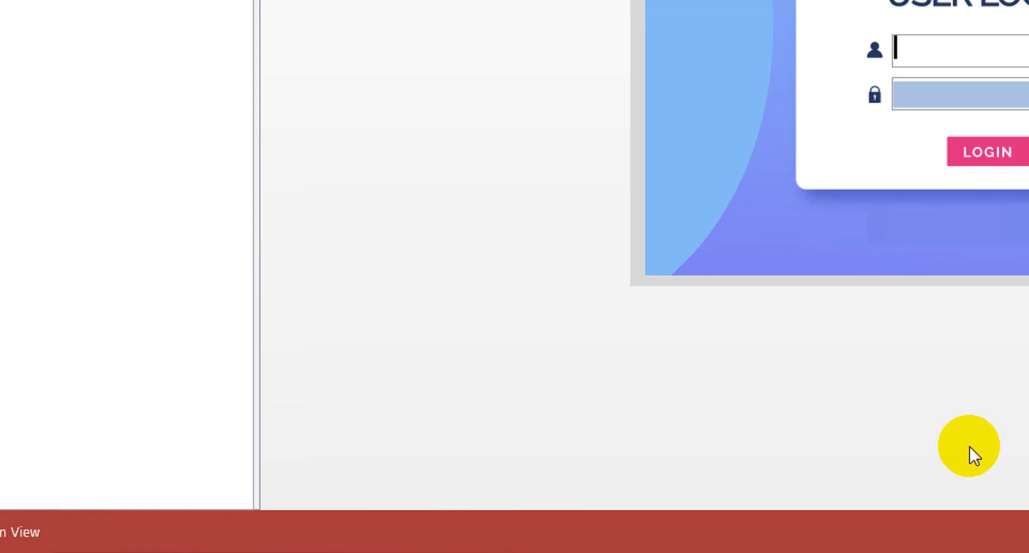